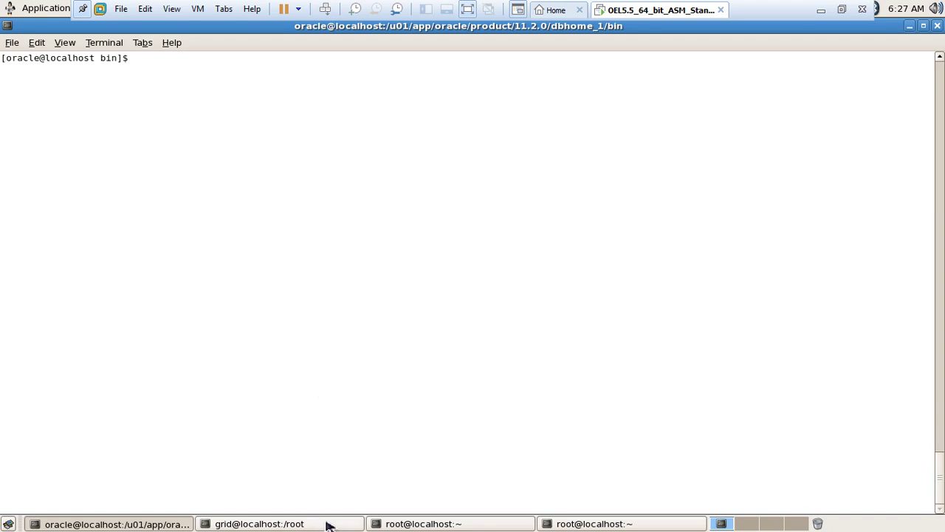
- Bring up the root user's terminal and clear its screen
click(468, 523)
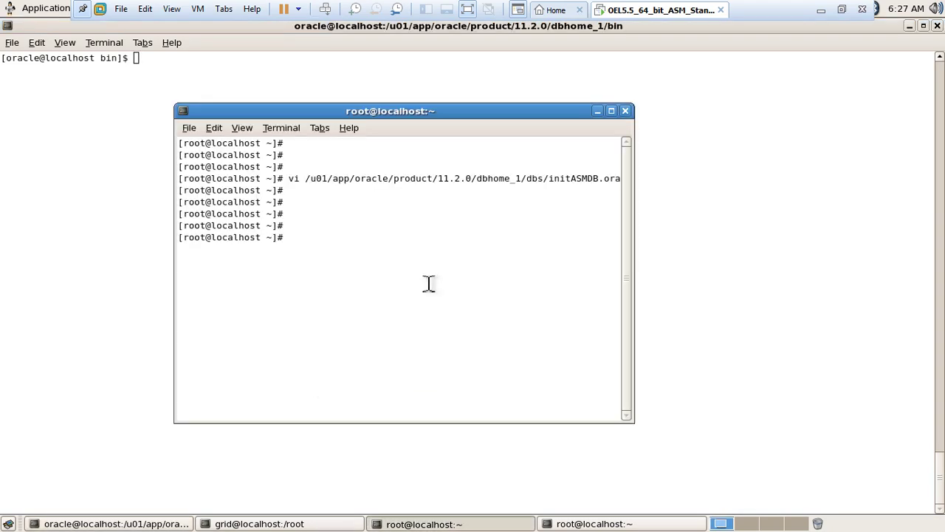
drag(465, 112, 457, 93)
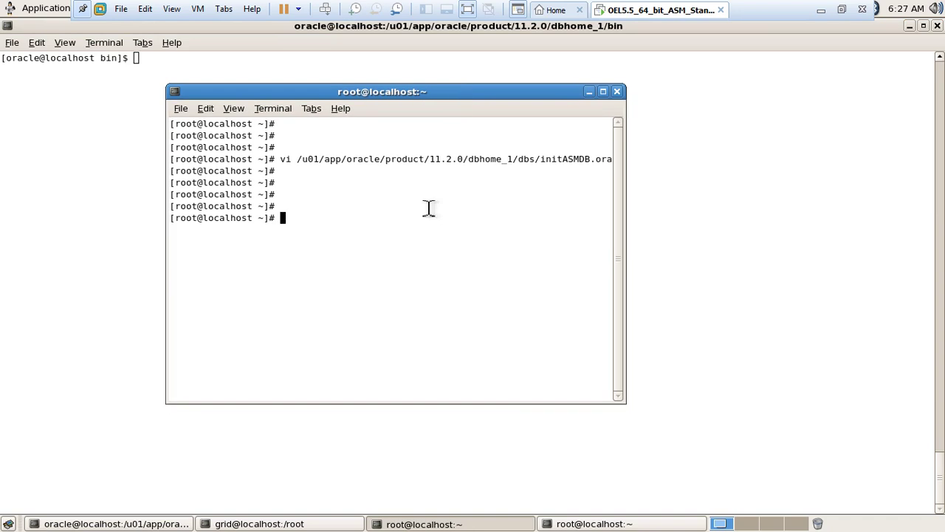
text(cles)
key(BackSpace)
text(ar)
key(Return)
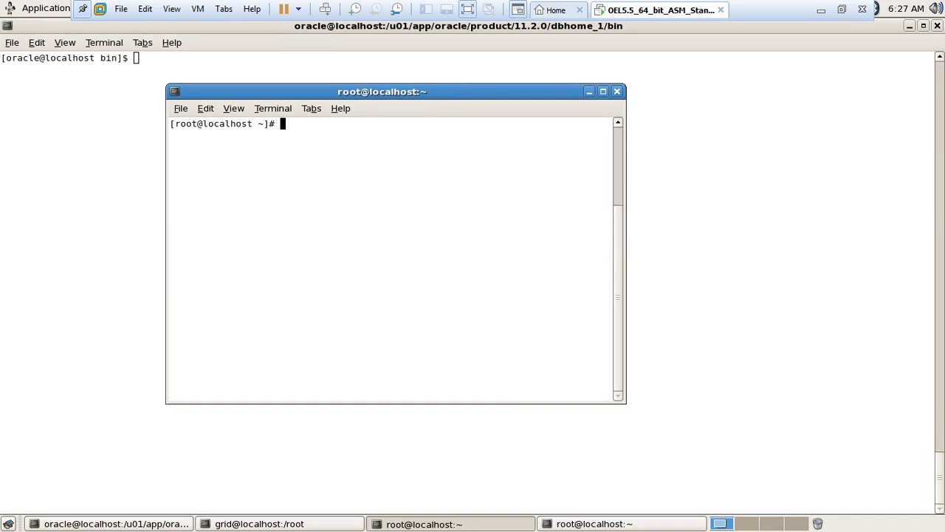
- Run xhost + as root to allow X display connections from any host
key(Return)
text(x)
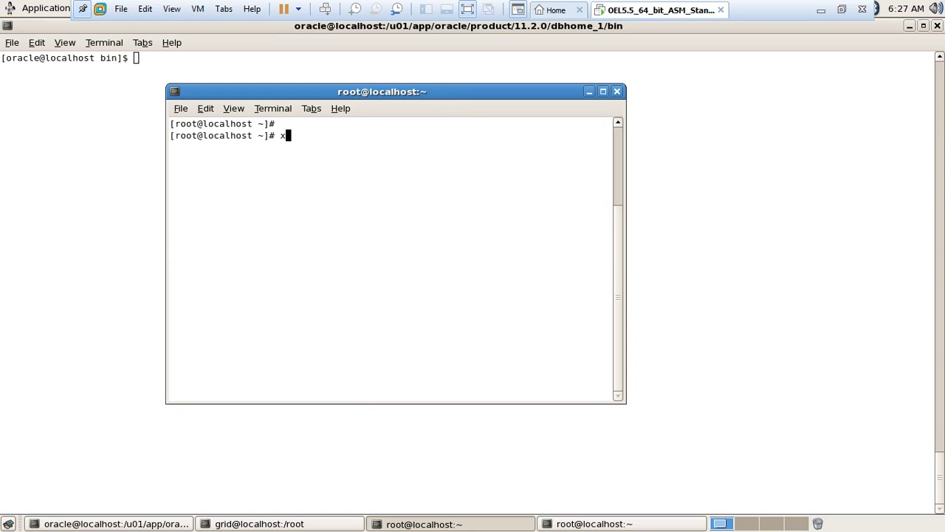
text(host +)
key(Return)
key(Return)
key(Return)
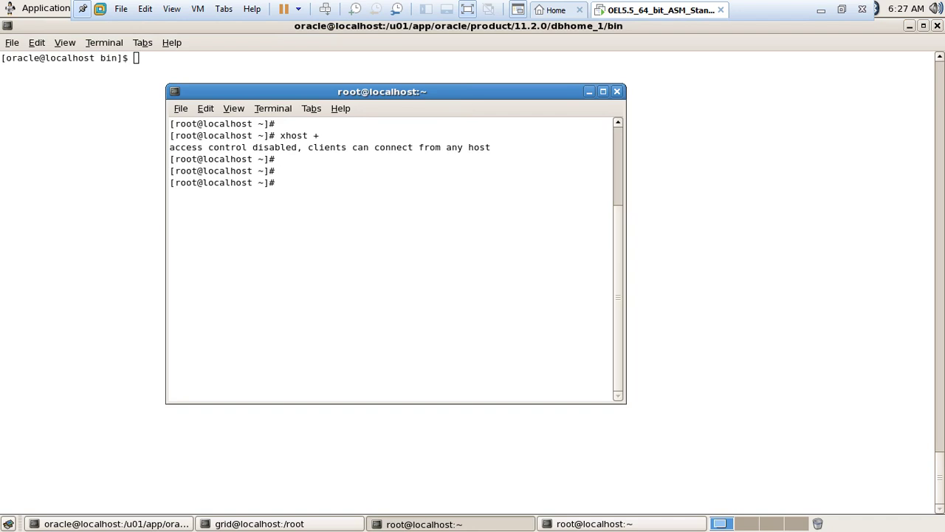
- Launch the Database Configuration Assistant by running dbca in the oracle user's terminal
drag(71, 202, 184, 200)
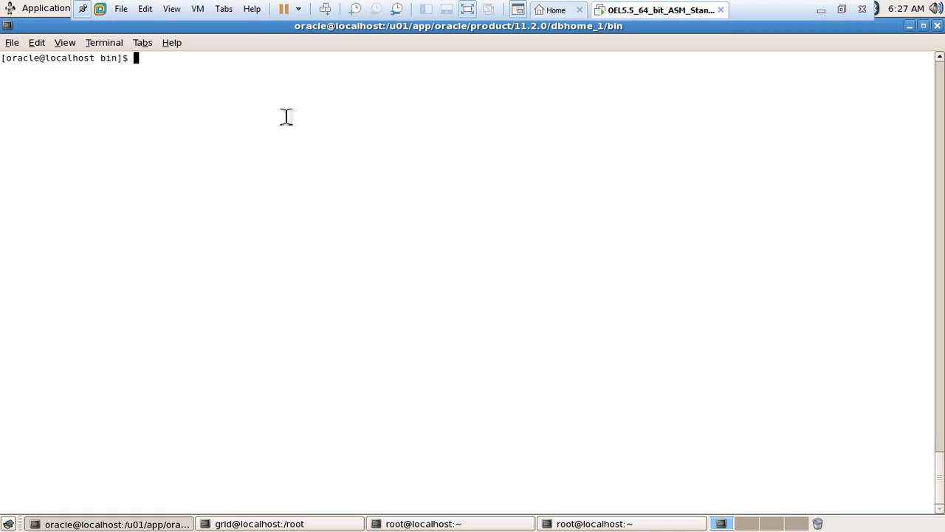
text(dbca)
key(Return)
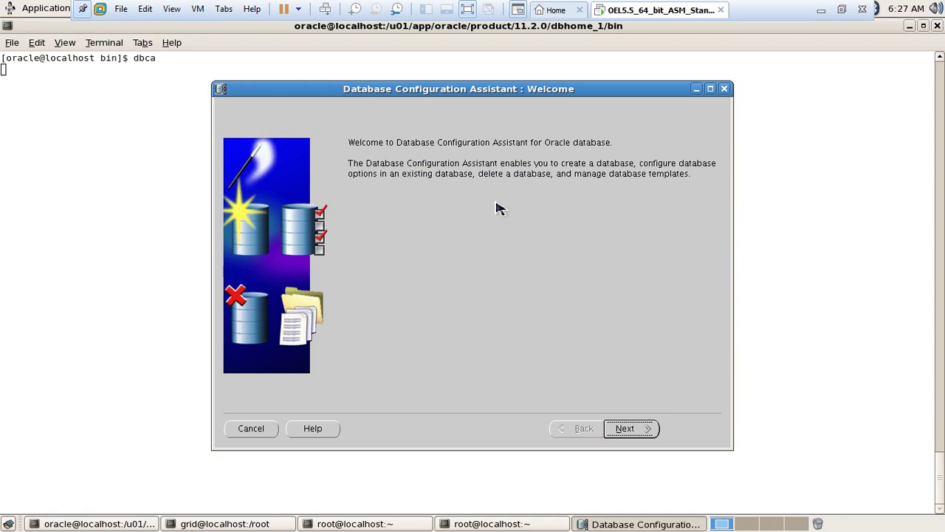
- Choose to create a database from the General Purpose or Transaction Processing template
click(640, 432)
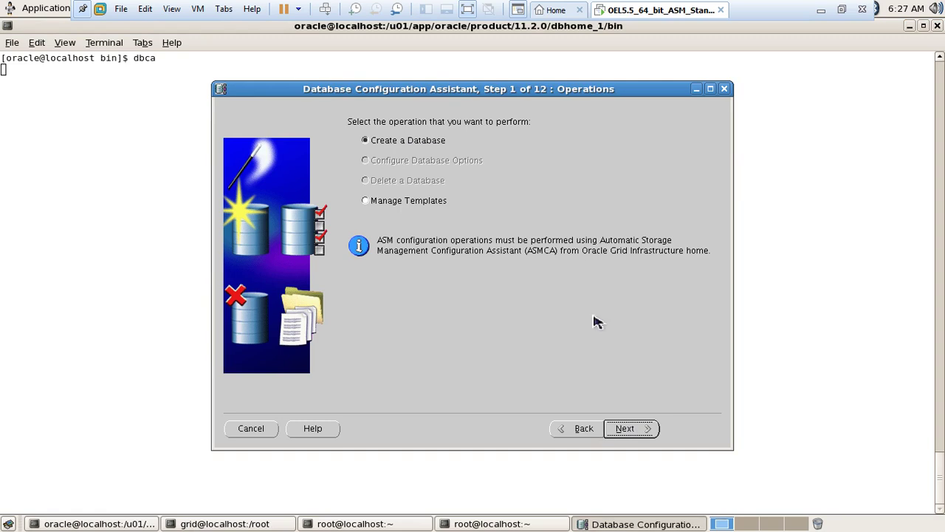
click(393, 147)
click(639, 434)
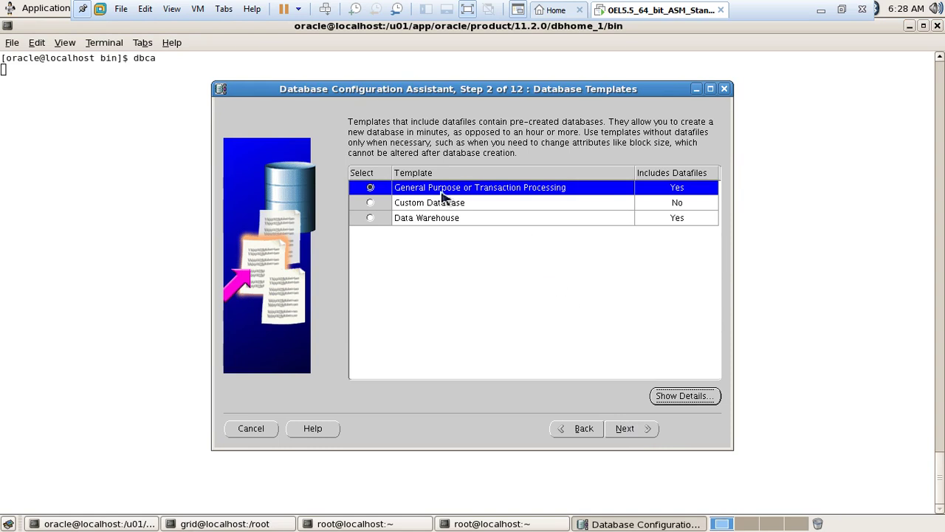
click(642, 431)
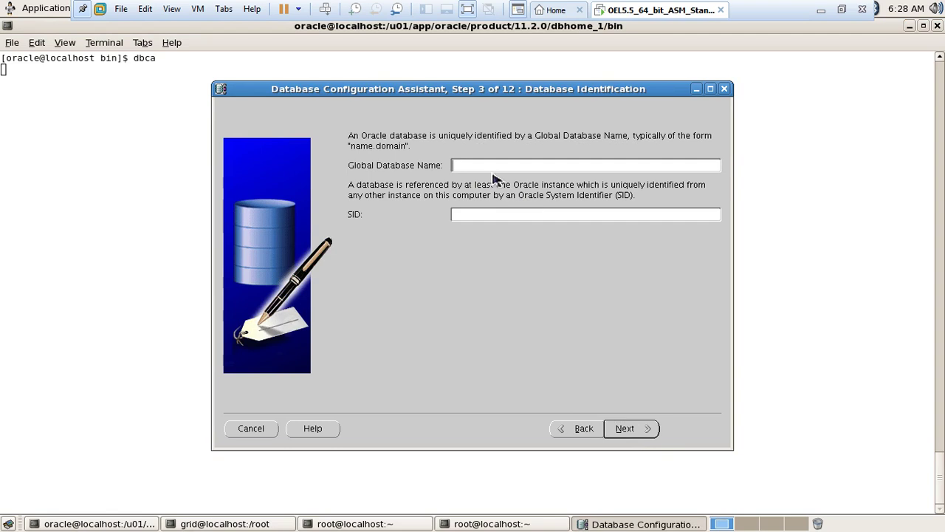
- Set the global database name to testdb and accept the default Enterprise Manager and automatic maintenance options
text(testdb)
click(635, 429)
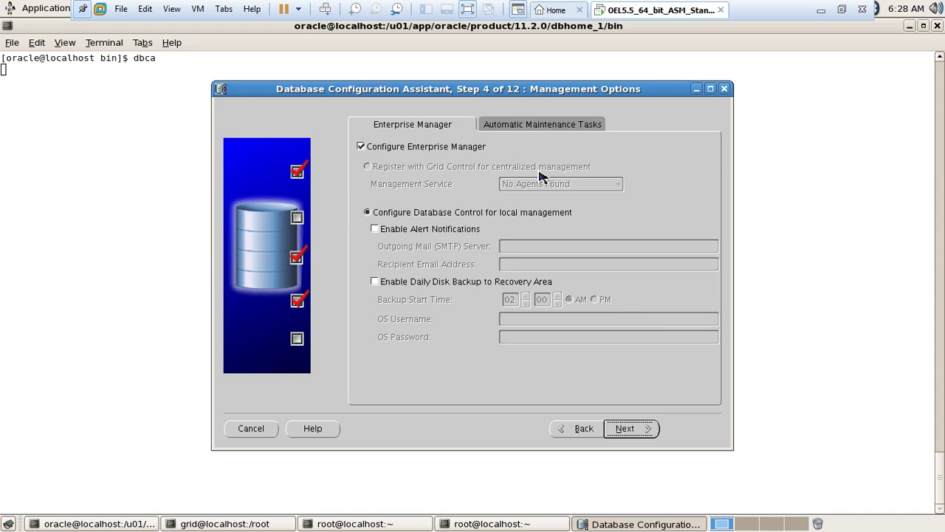
click(559, 125)
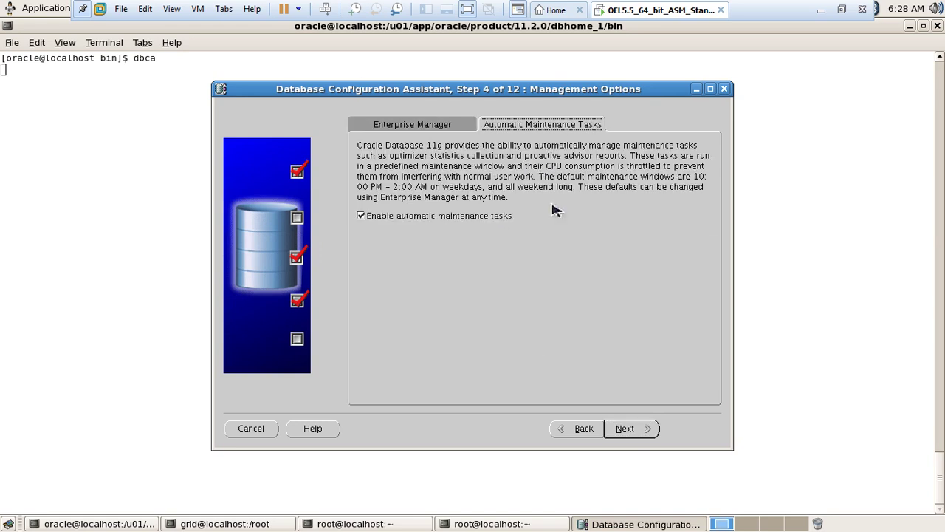
click(641, 428)
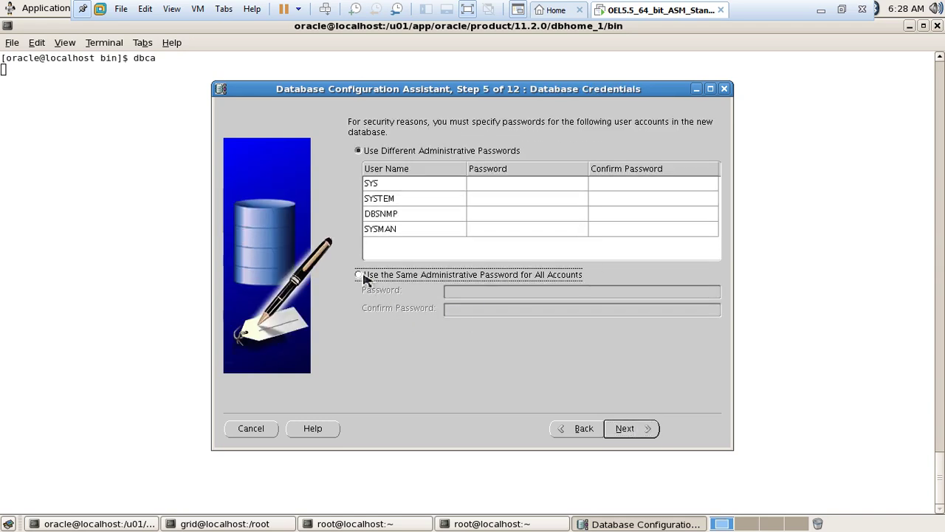
- Use the same administrative password for all accounts, enter and confirm it, and continue despite the complexity policy
click(363, 275)
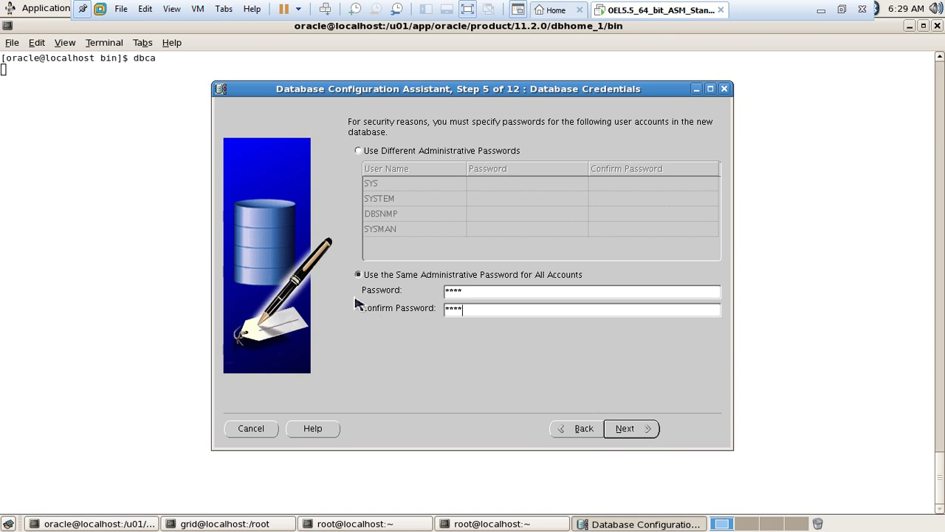
click(625, 431)
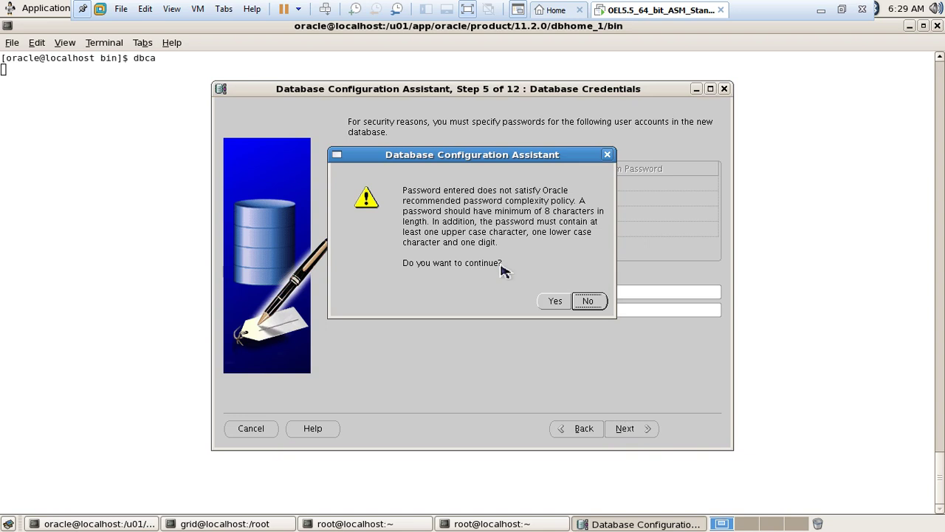
click(557, 302)
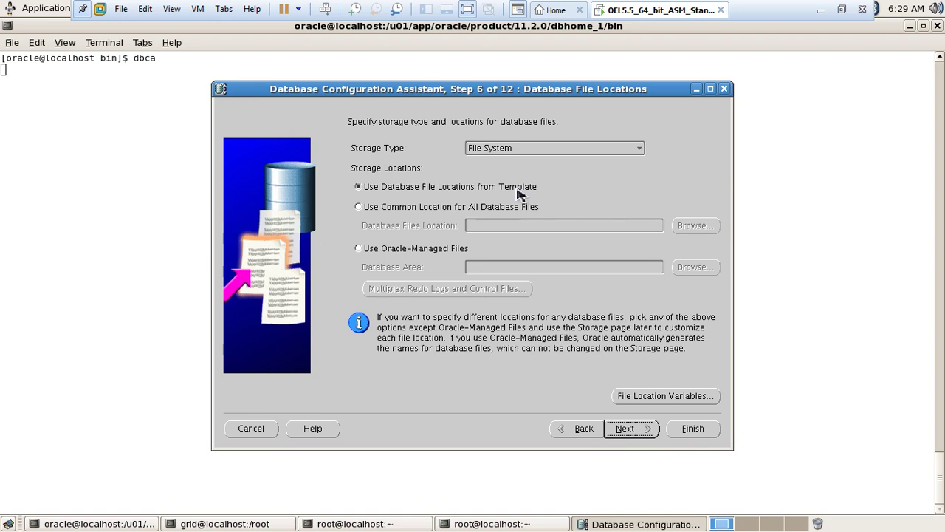
- Set the storage type to Automatic Storage Management (ASM) with the DATA disk group as common location for all database files
click(521, 151)
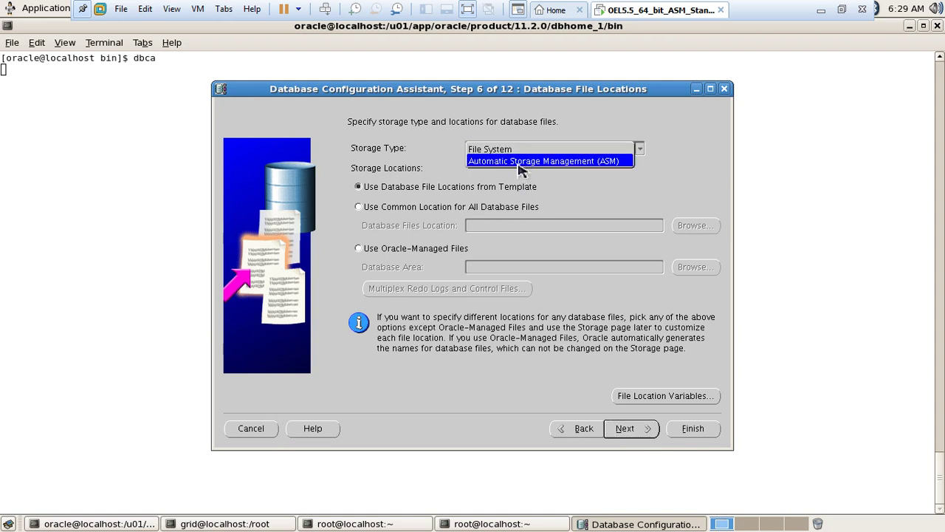
click(522, 161)
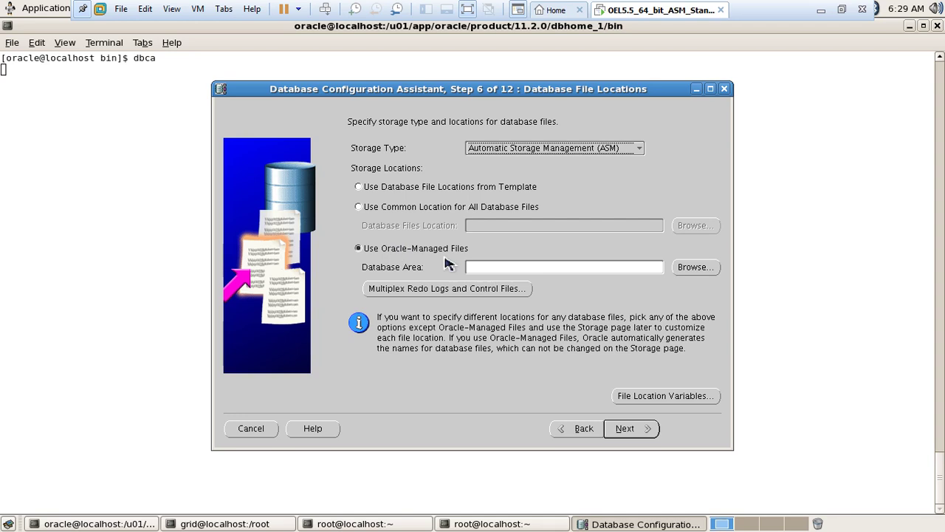
click(359, 212)
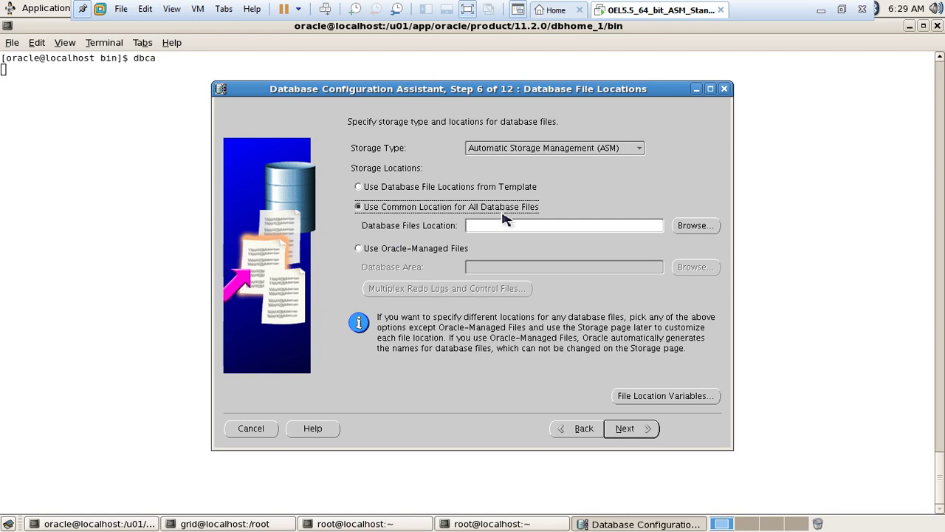
click(693, 226)
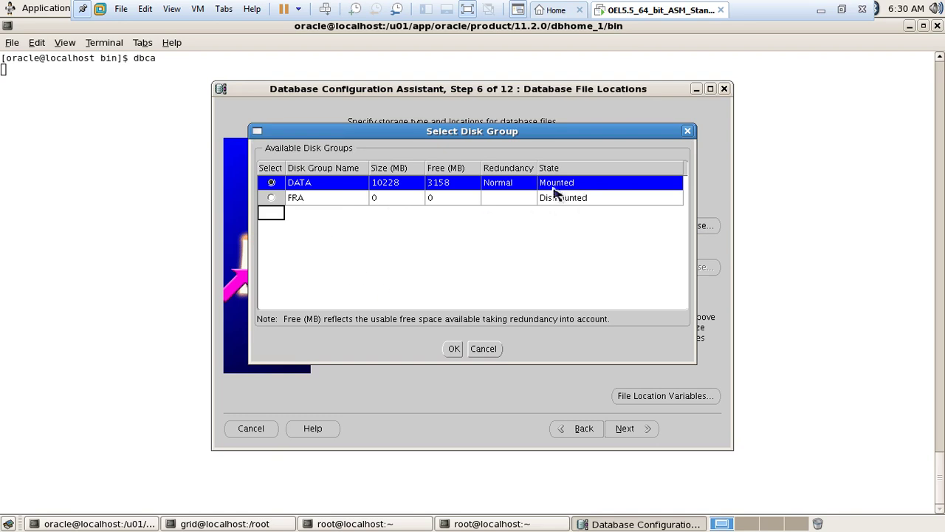
click(454, 349)
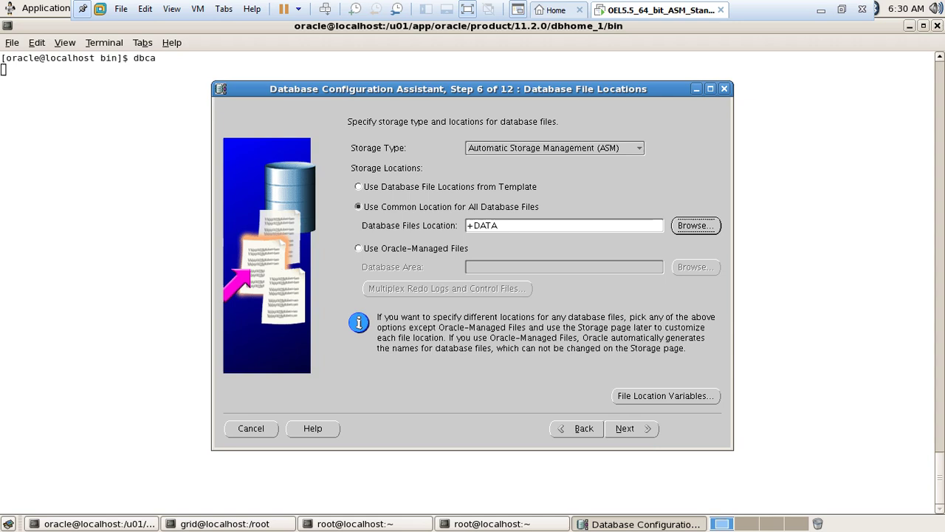
- Enter the ASMSNMP password for ASM and continue to the recovery configuration without retrying its validation
click(642, 428)
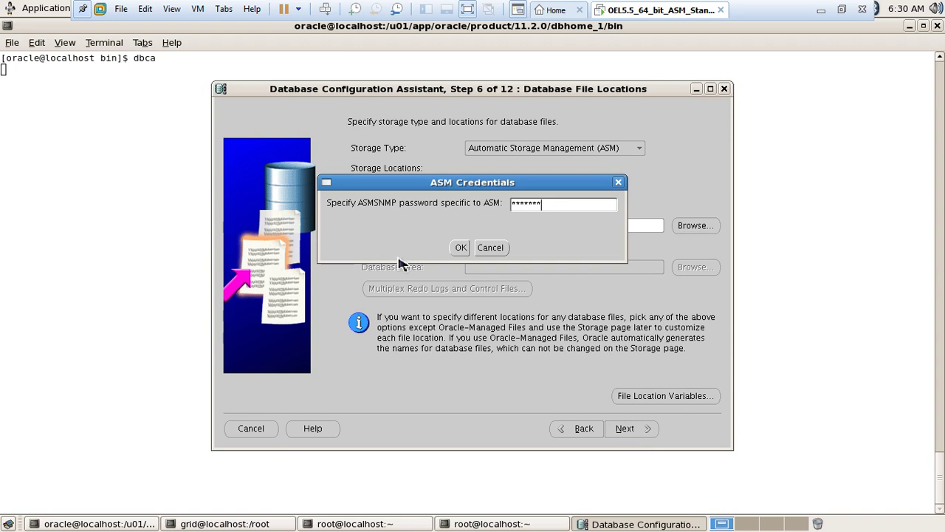
click(464, 251)
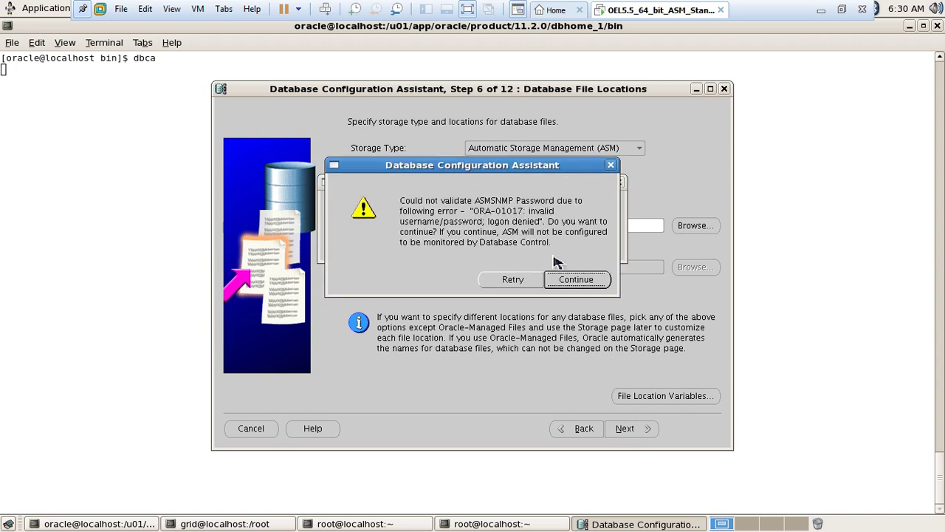
click(582, 282)
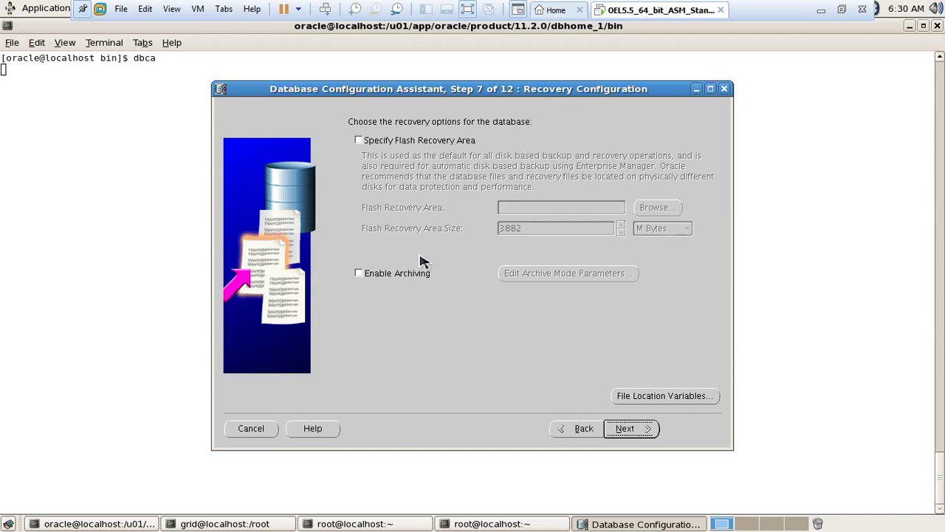
- Accept the recovery and content defaults, leaving the flash recovery area, archiving and sample schemas disabled
click(640, 430)
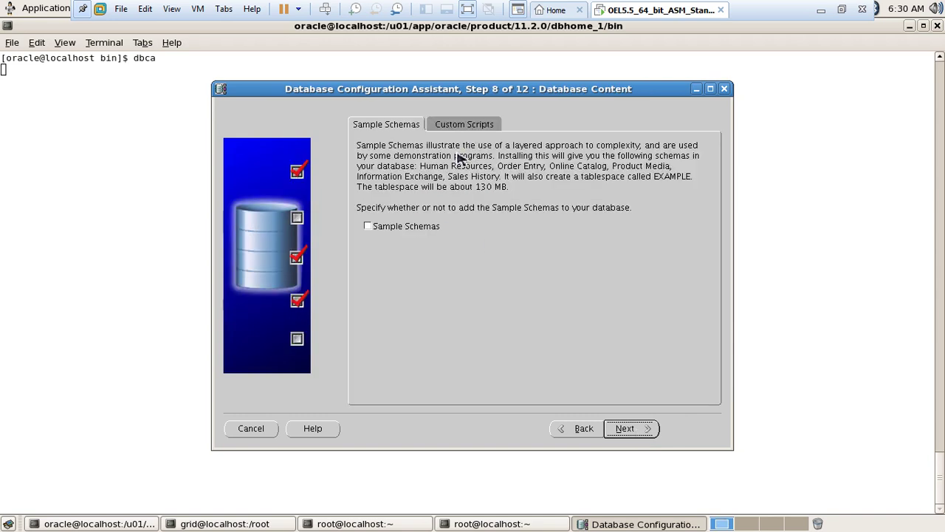
click(641, 434)
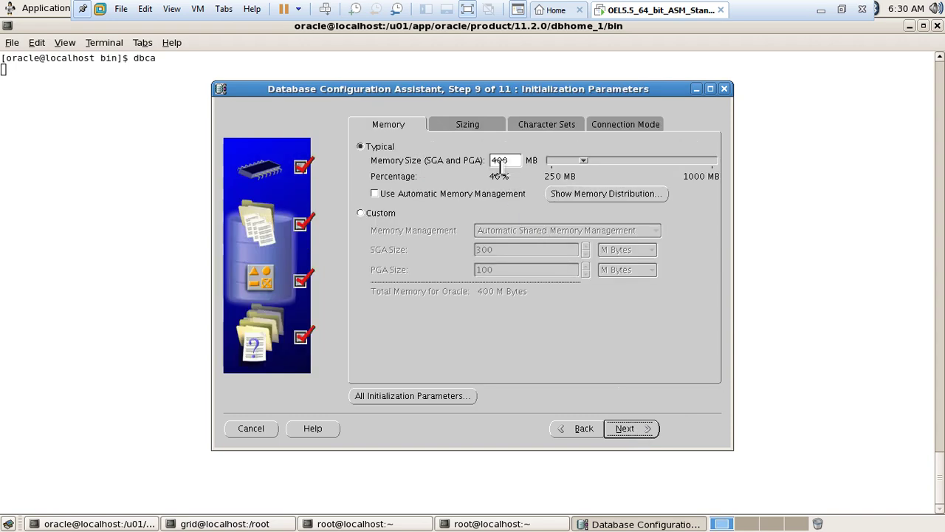
- Review the memory, sizing, character set and connection mode parameters, then proceed to Database Storage with the defaults
click(476, 127)
click(544, 128)
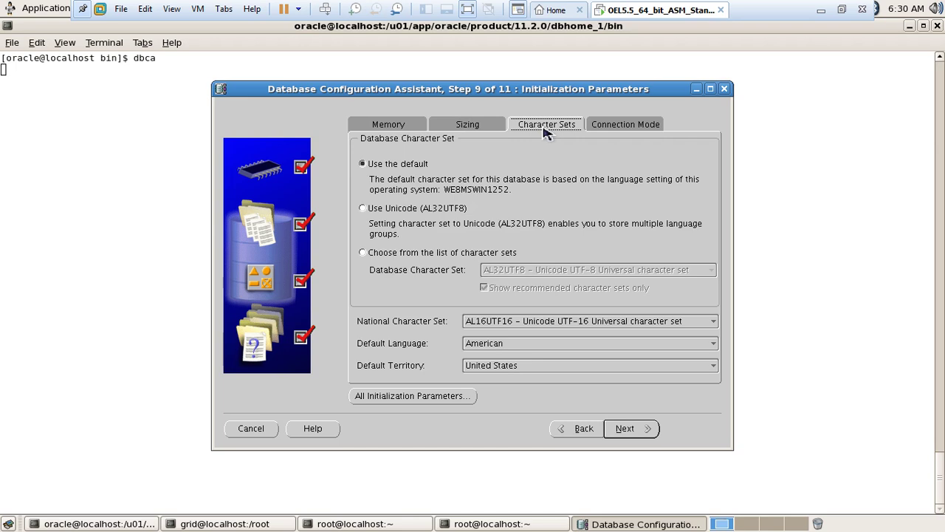
click(399, 127)
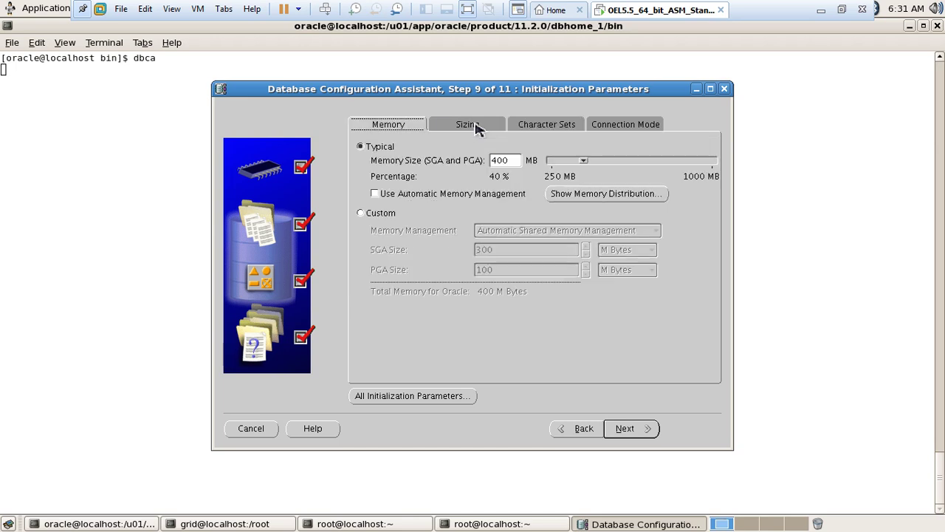
click(467, 125)
click(547, 125)
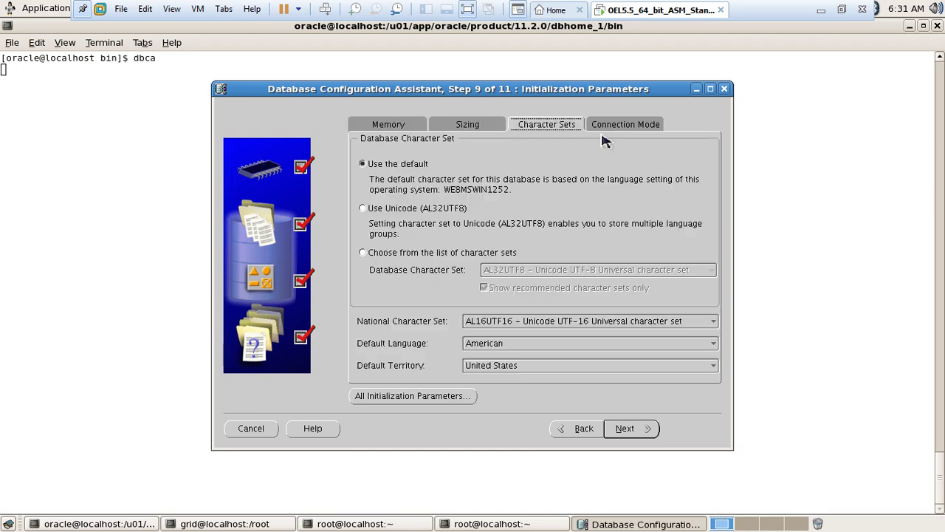
click(639, 127)
click(399, 128)
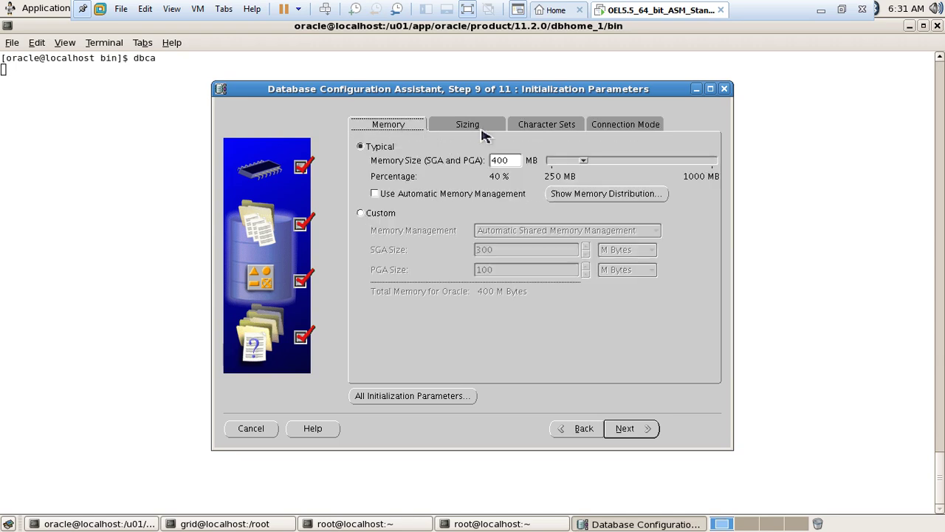
click(484, 130)
click(547, 127)
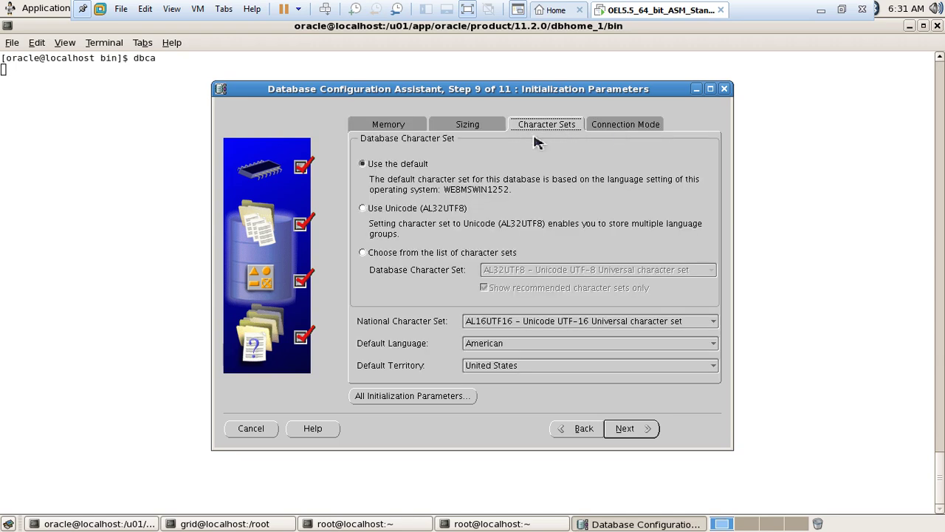
click(384, 128)
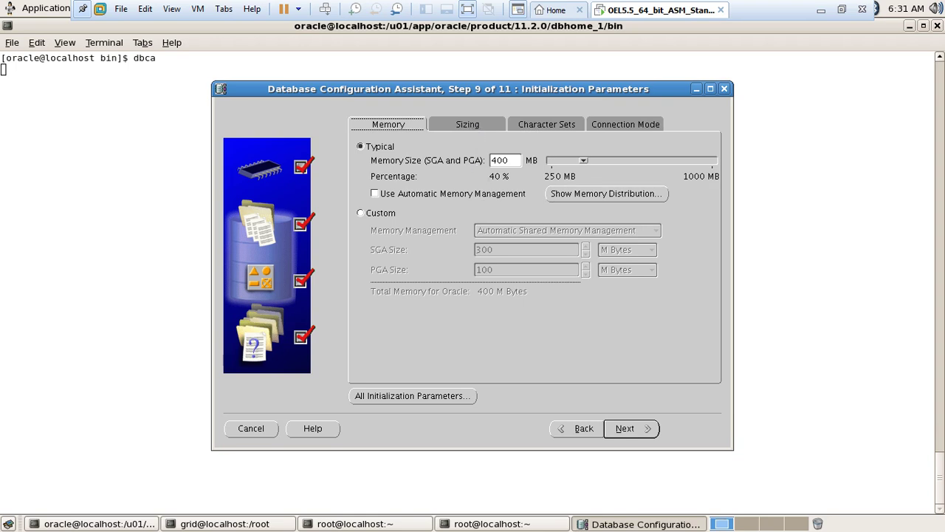
click(468, 124)
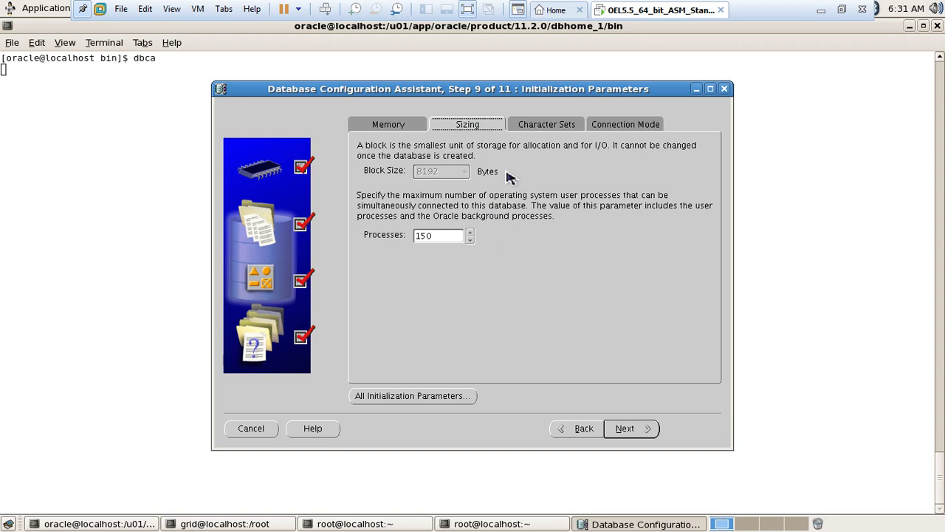
click(553, 129)
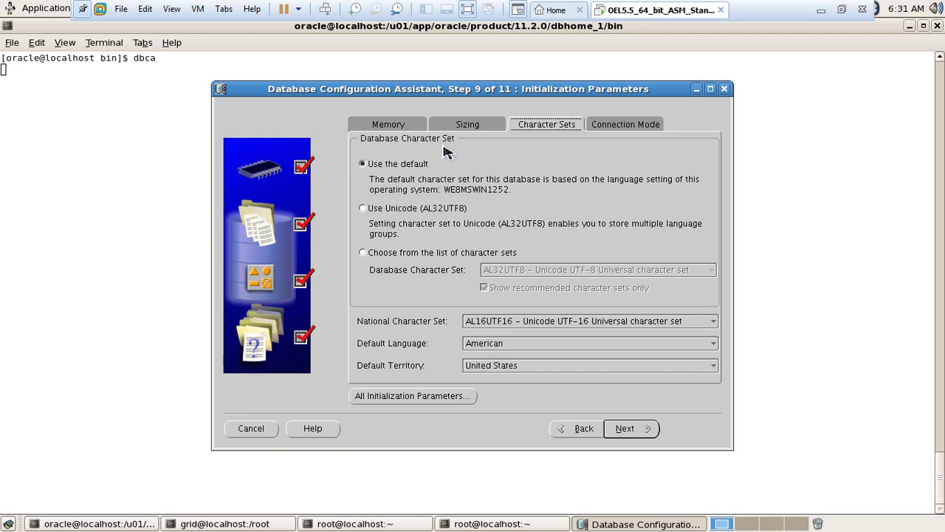
click(646, 431)
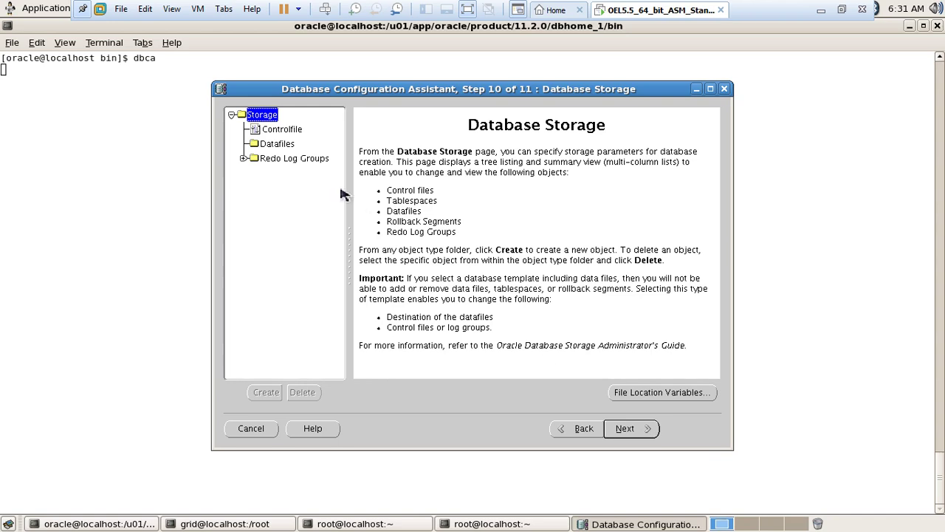
- Review the disk groups of the control file mirror images and the file directories of the datafiles in the storage settings
click(292, 130)
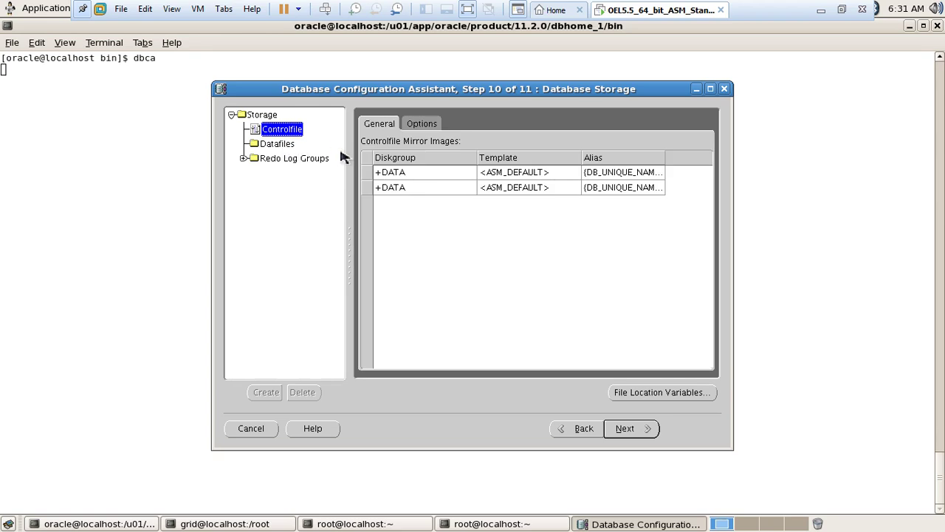
click(394, 175)
click(399, 189)
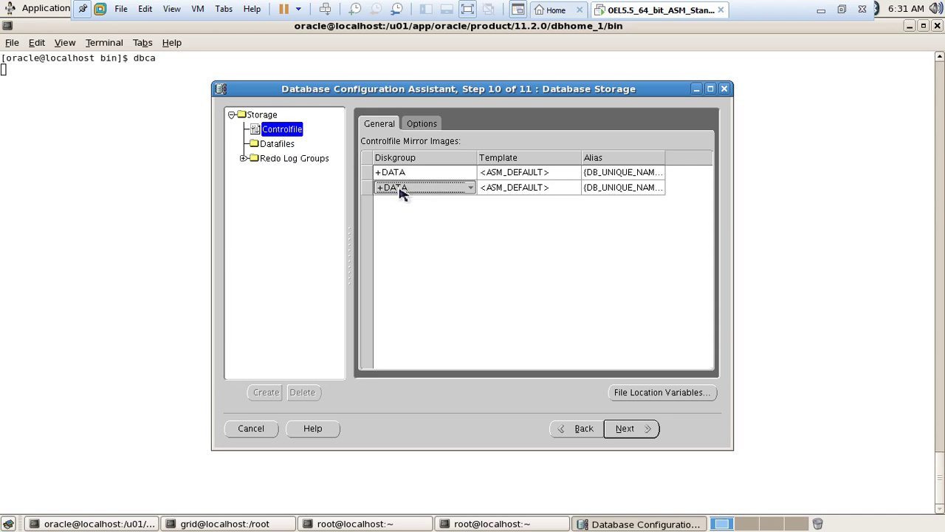
click(404, 175)
click(279, 145)
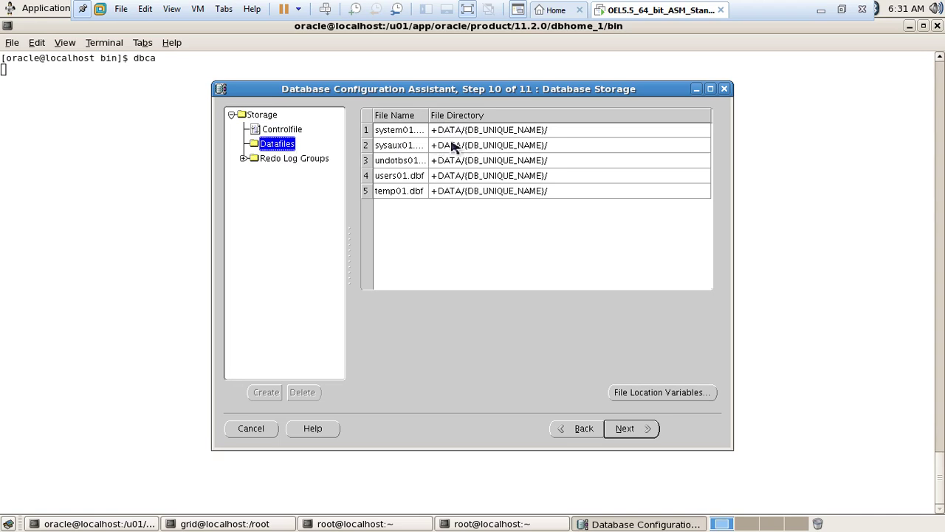
double_click(491, 133)
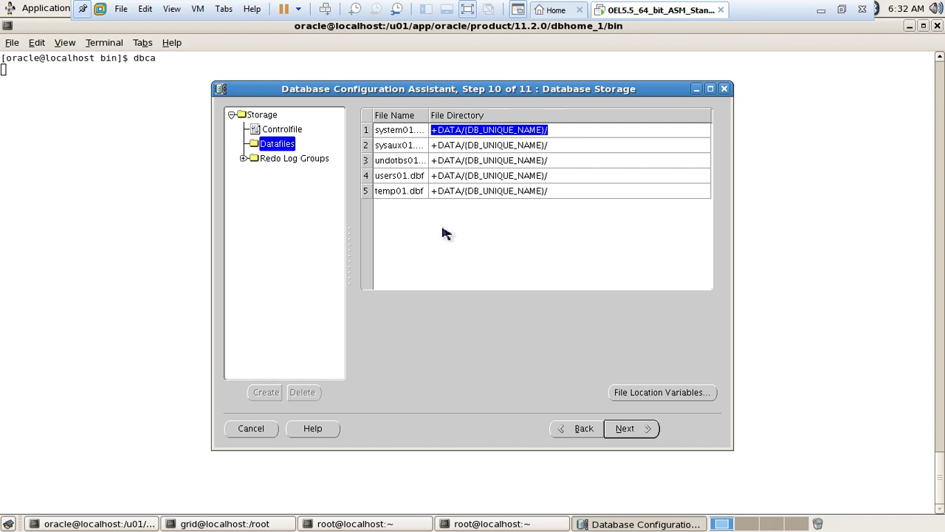
- Review redo log groups 1, 2 and 3, then continue to the creation options with the default storage settings
click(295, 160)
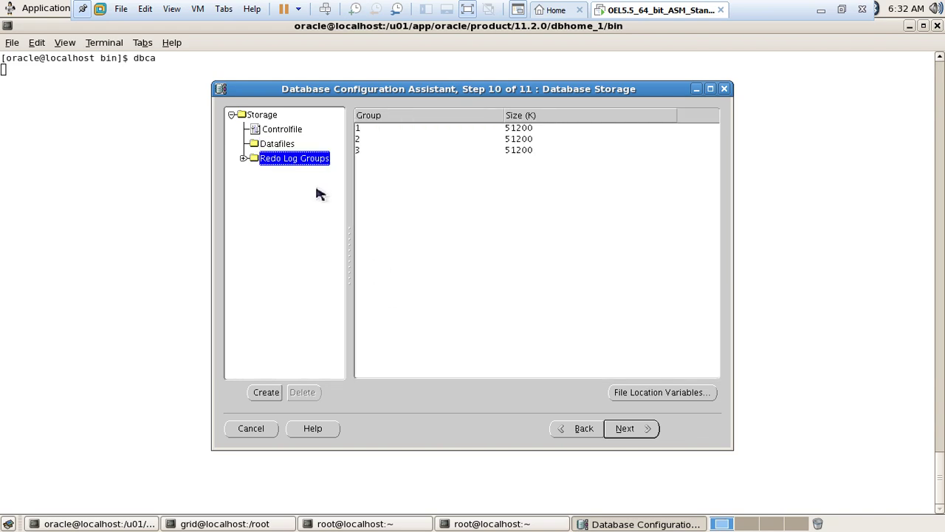
click(244, 158)
click(274, 175)
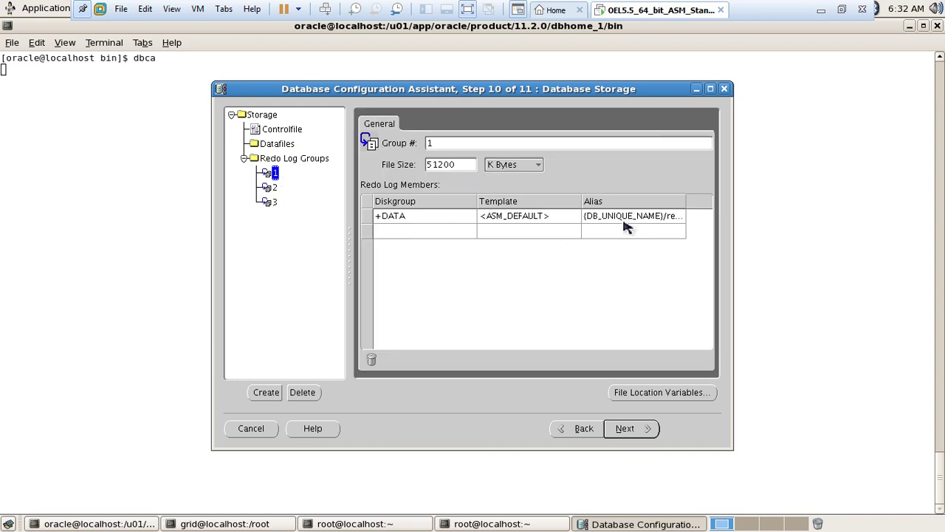
click(272, 188)
click(276, 202)
click(639, 436)
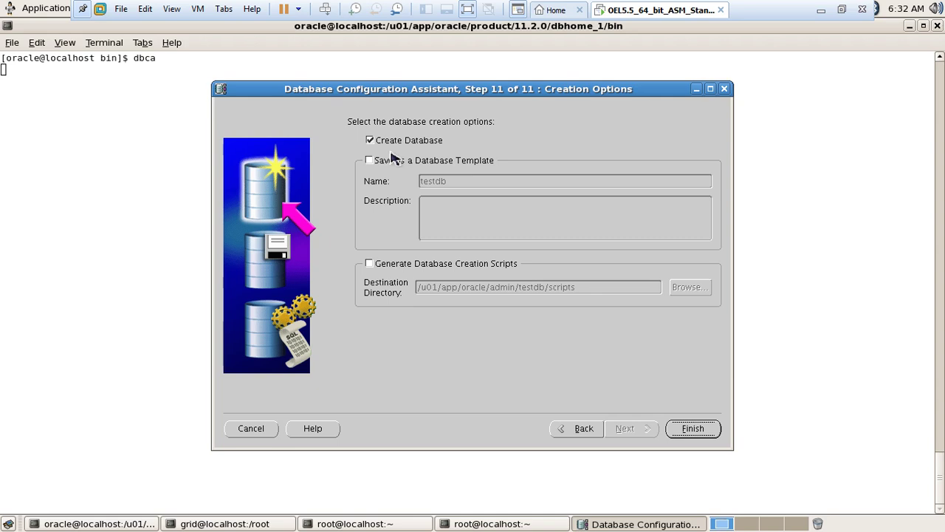
- Finish with only Create Database selected, review the configuration summary through to the redo log groups, and start creating testdb
click(690, 434)
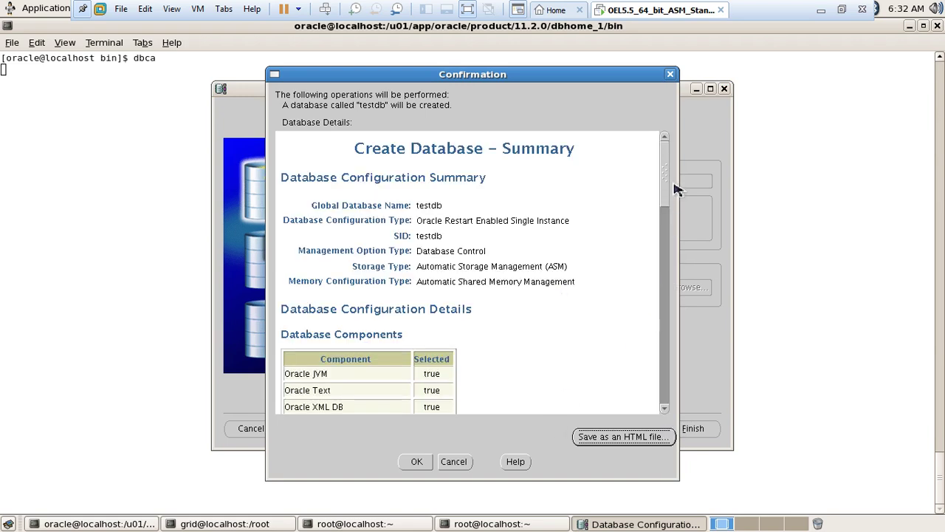
mouse_move(669, 181)
mouse_down()
mouse_move(690, 384)
mouse_move(673, 179)
mouse_up()
drag(667, 205, 687, 392)
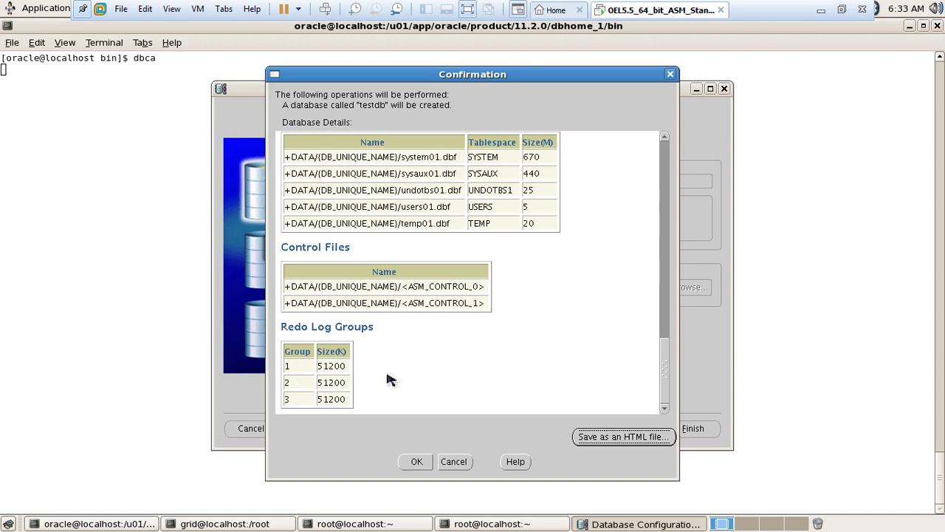
click(417, 463)
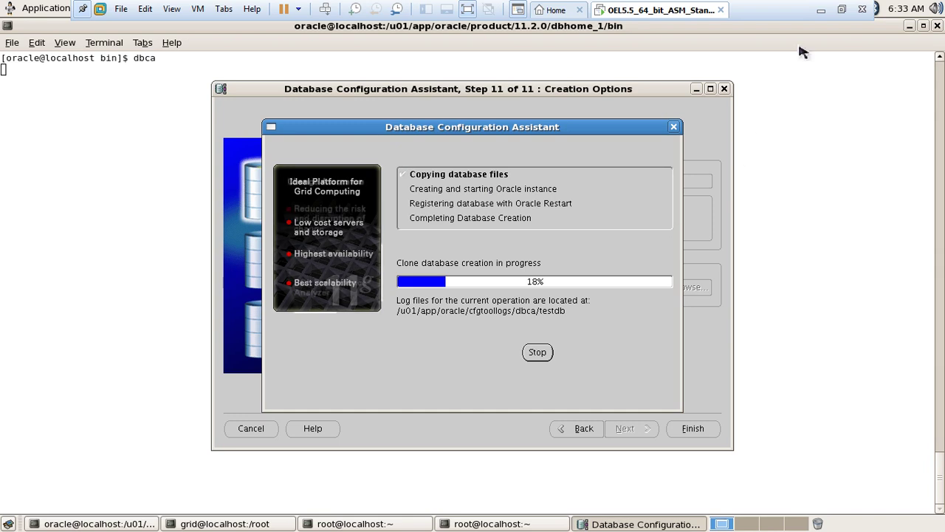
click(819, 10)
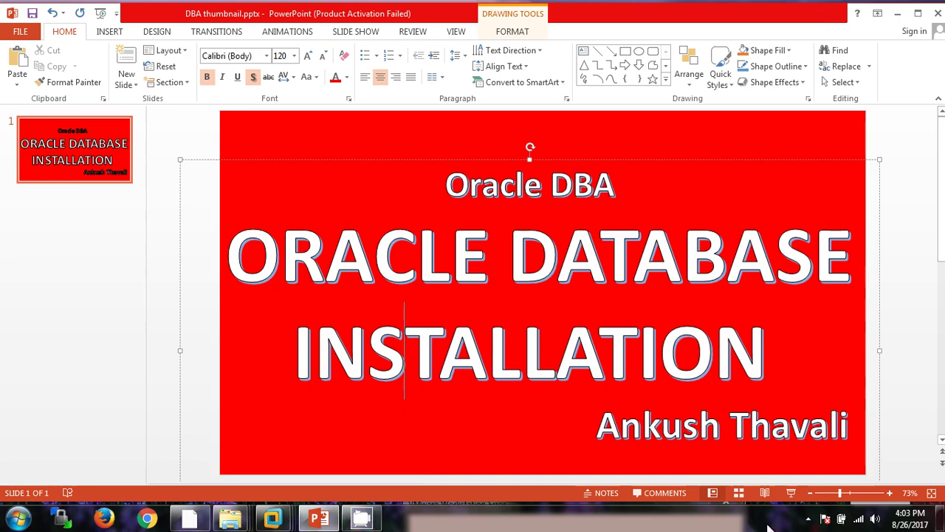
click(808, 520)
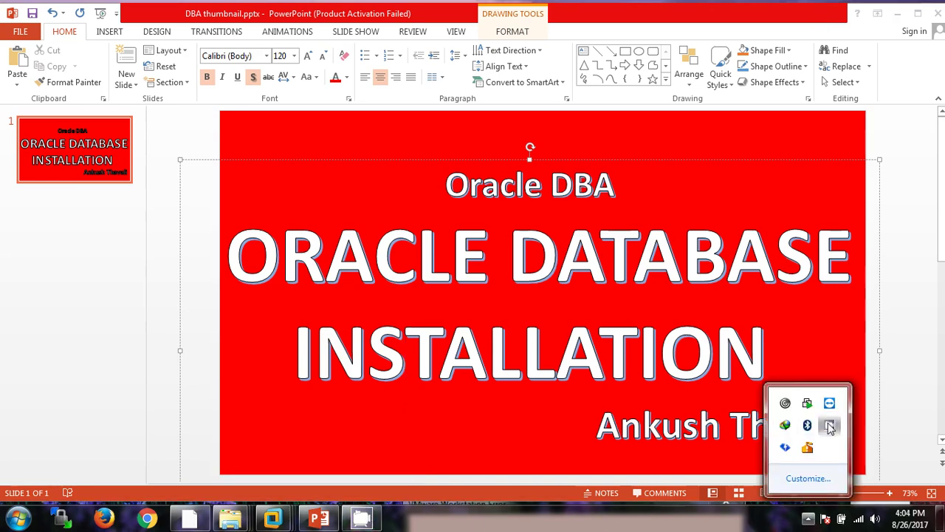
click(829, 427)
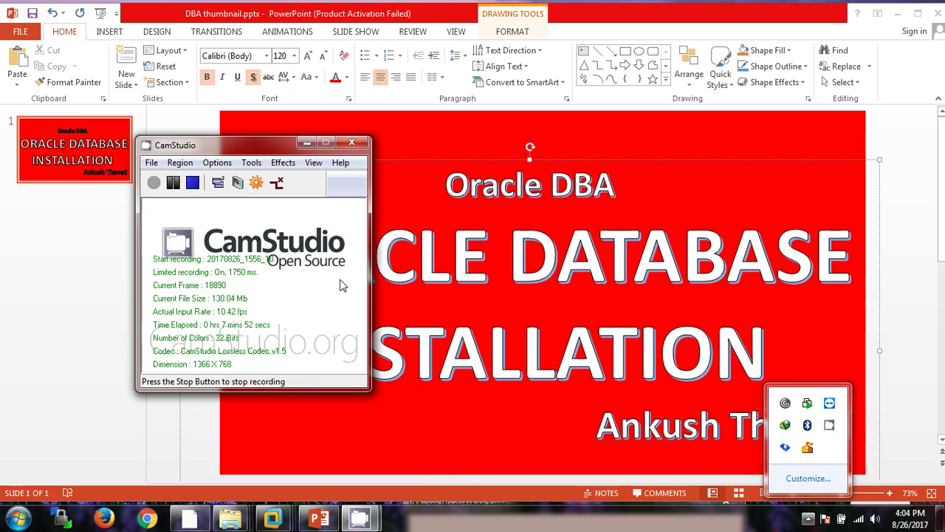
click(173, 183)
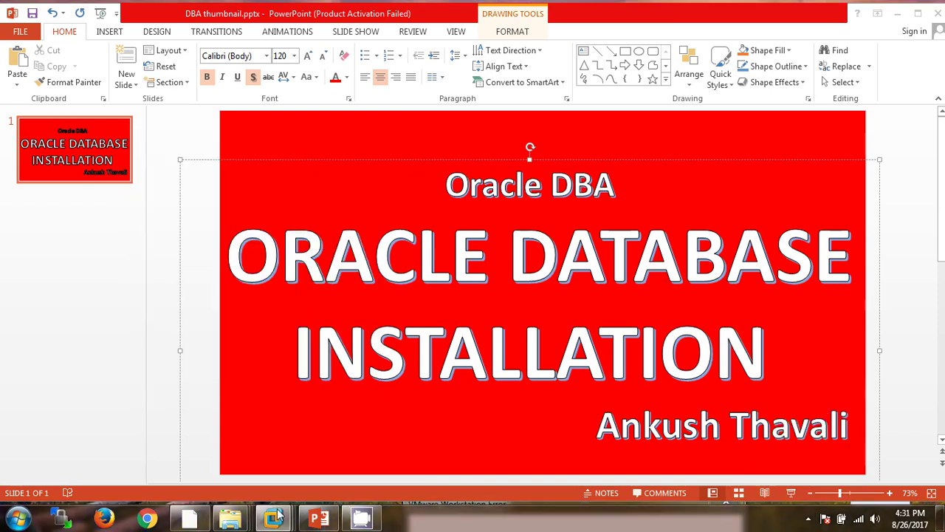
- Switch back to the VMware virtual machine, review the database creation report and exit the Database Configuration Assistant
mouse_move(273, 513)
click(156, 432)
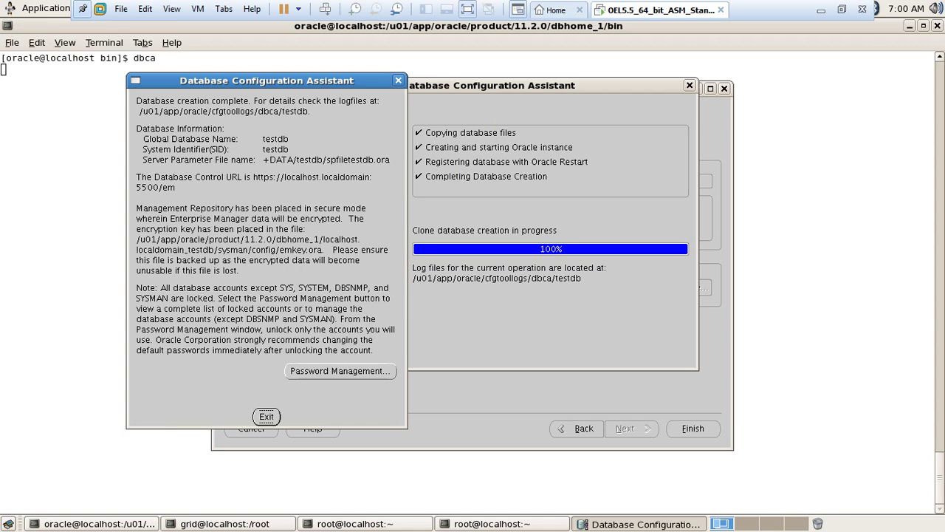
click(263, 207)
drag(268, 85, 325, 88)
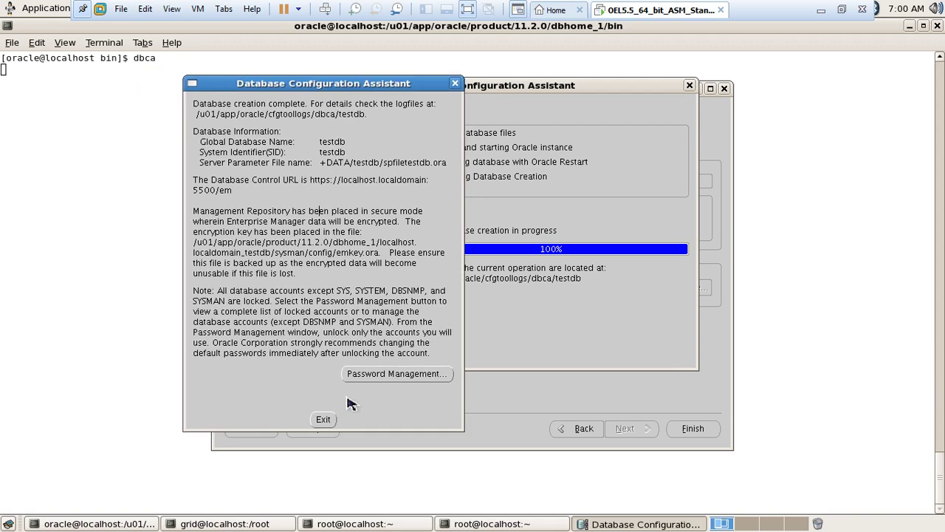
click(323, 420)
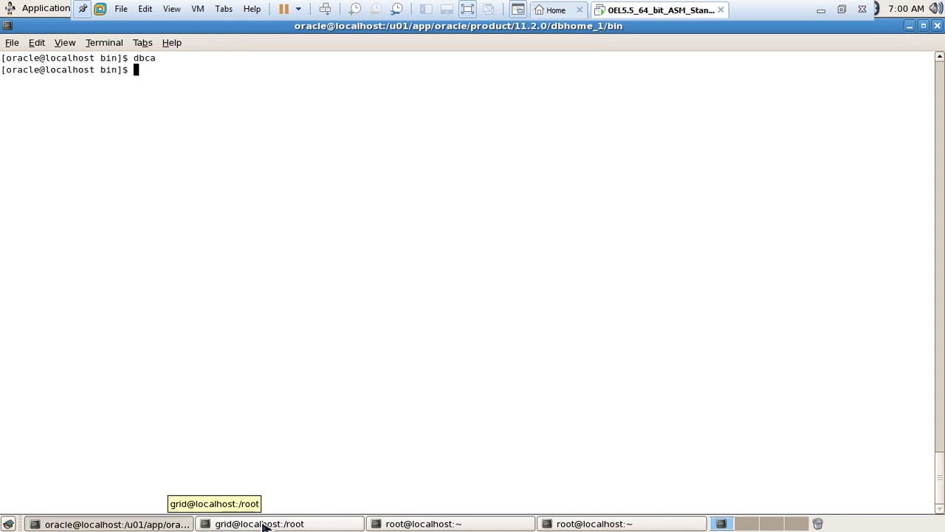
click(618, 523)
click(628, 524)
click(521, 270)
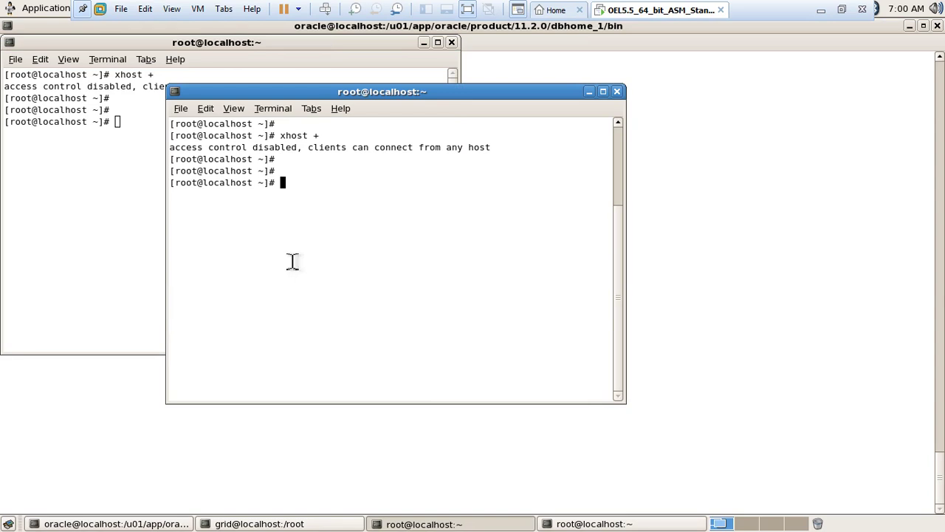
click(145, 204)
click(468, 226)
click(132, 525)
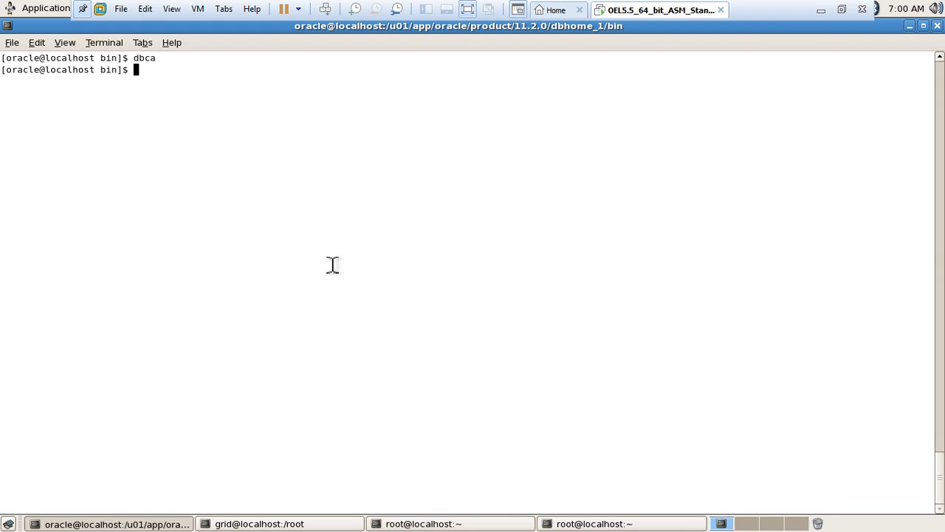
- List the running Oracle pmon processes from the oracle user's terminal with ps -ef|grep pmon
key(Return)
key(Return)
key(Return)
key(Return)
key(Return)
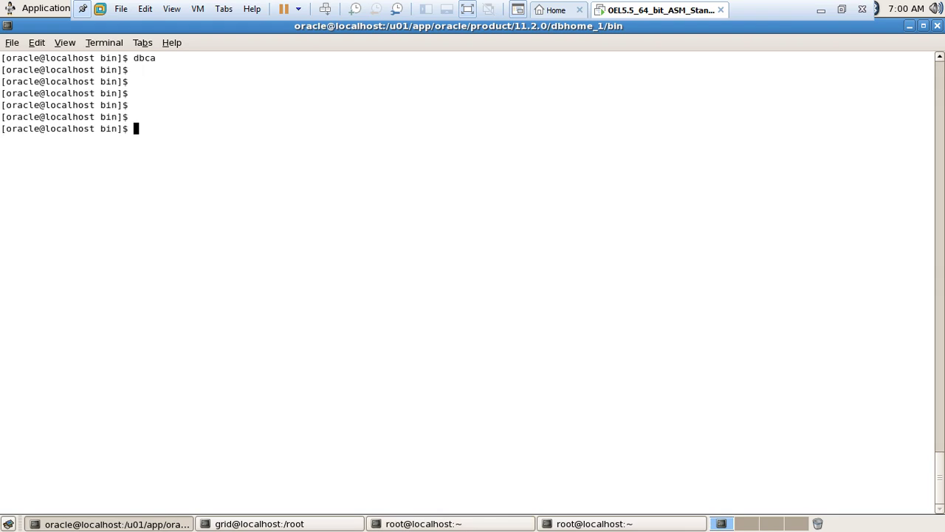
text(ps -ef|grep pmon)
key(Return)
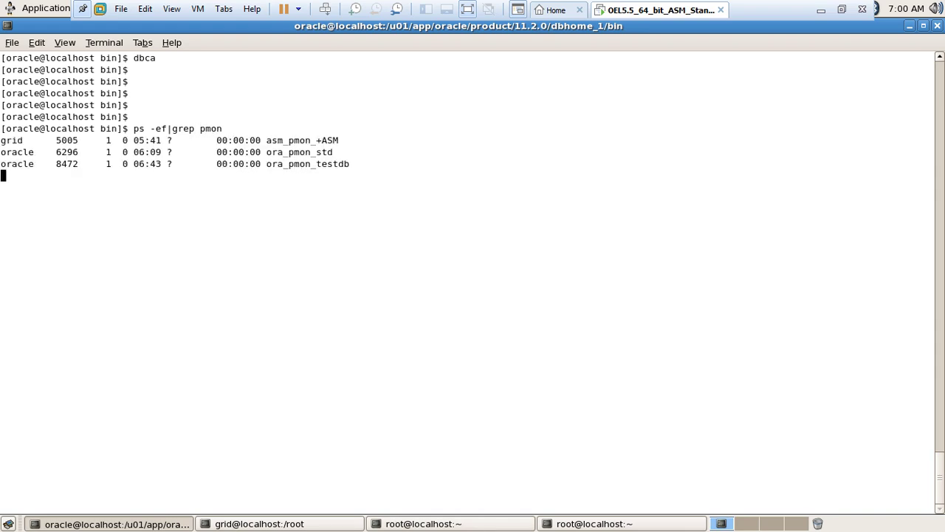
key(Return)
key(Return)
key(Return)
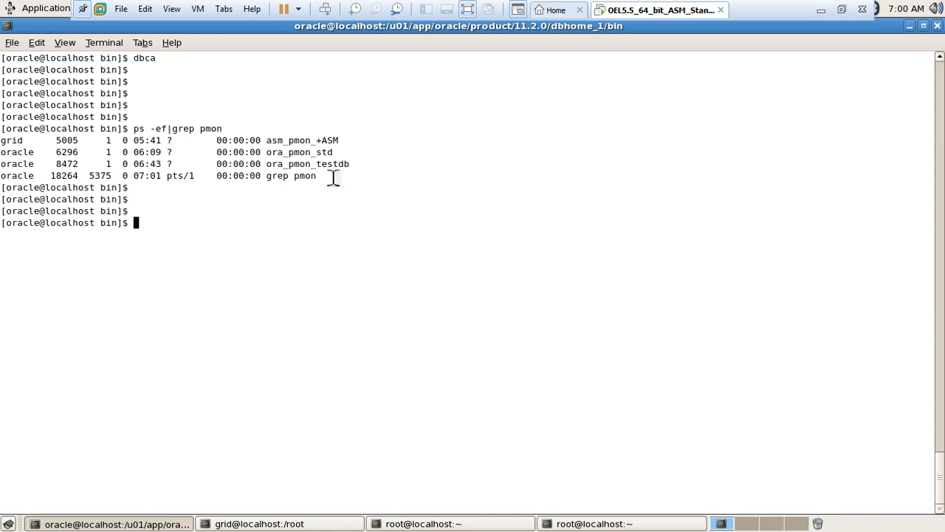
text(. oraenv\)
key(Return)
key(Return)
key(Return)
key(Return)
key(Return)
key(Return)
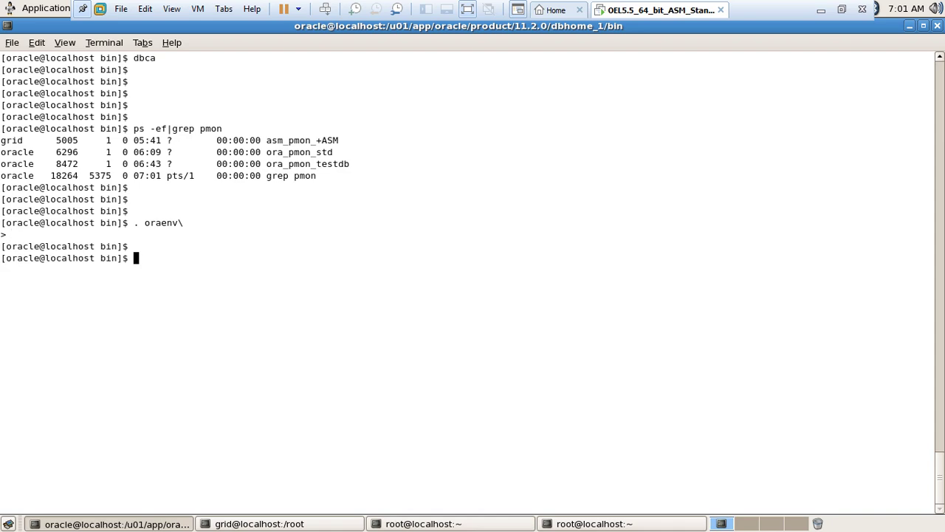
- Display the contents of /etc/oratab and examine the testdb entry and its Oracle home path
text(cat /et)
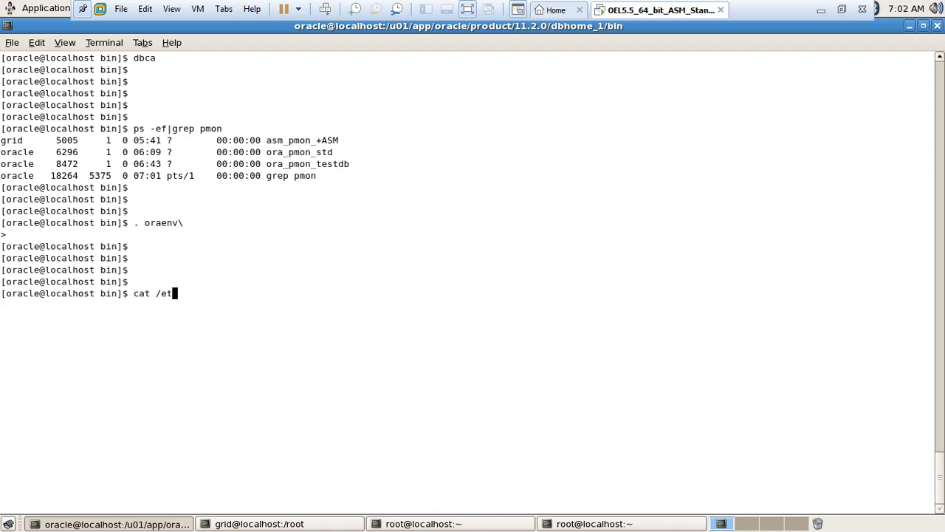
text(c/oratab)
key(Return)
key(Return)
key(Return)
key(Return)
key(Return)
key(Return)
key(Return)
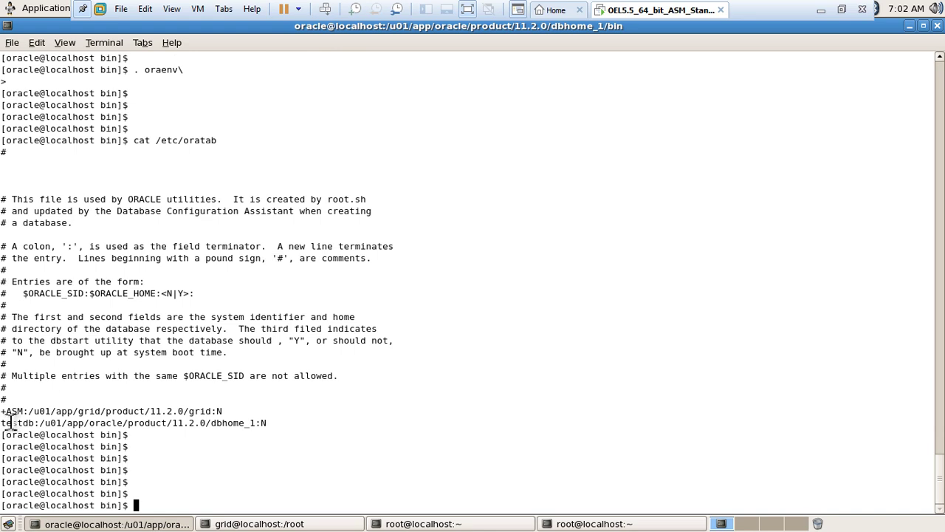
drag(2, 423, 39, 427)
double_click(107, 424)
click(107, 432)
double_click(209, 142)
click(442, 219)
- Set the shell's Oracle environment with . oraenv, entering testdb as the ORACLE_SID
text(. oraenv)
key(Return)
text(testdb)
key(Return)
key(Return)
key(Return)
key(Return)
key(Return)
- Connect to the testdb database in SQL*Plus with sqlplus / as sysdba
text(sqlplus / as sys)
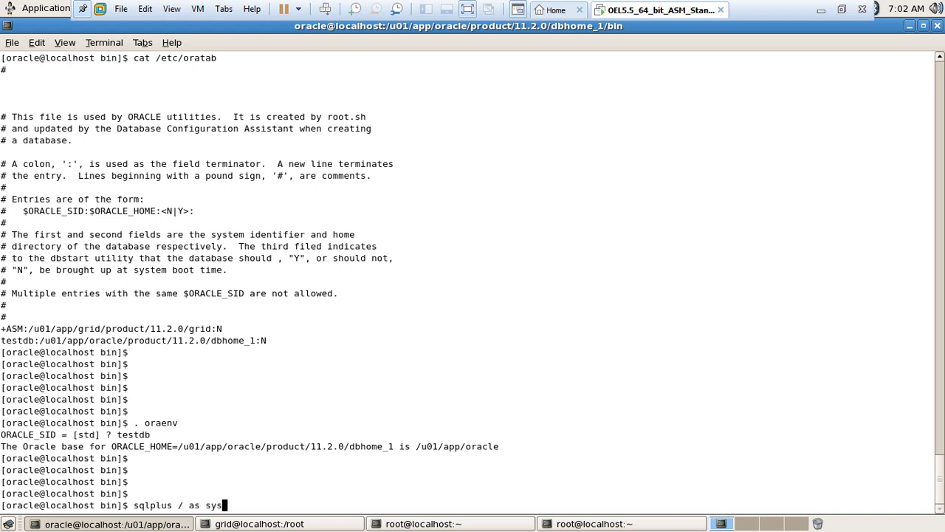
text(dba)
key(Return)
key(Return)
key(Return)
key(Return)
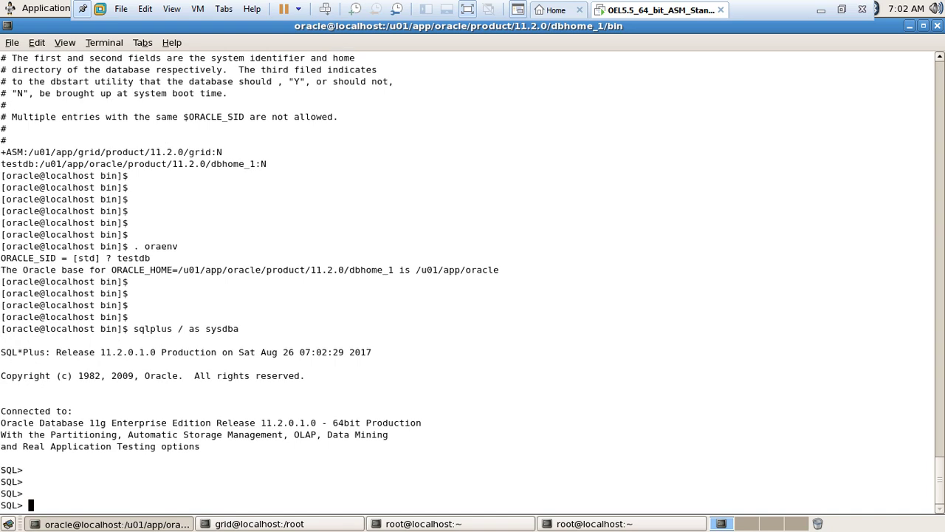
key(Return)
- Query the database name and open mode with select name,open_mode from v$database;
text(select name,open_m)
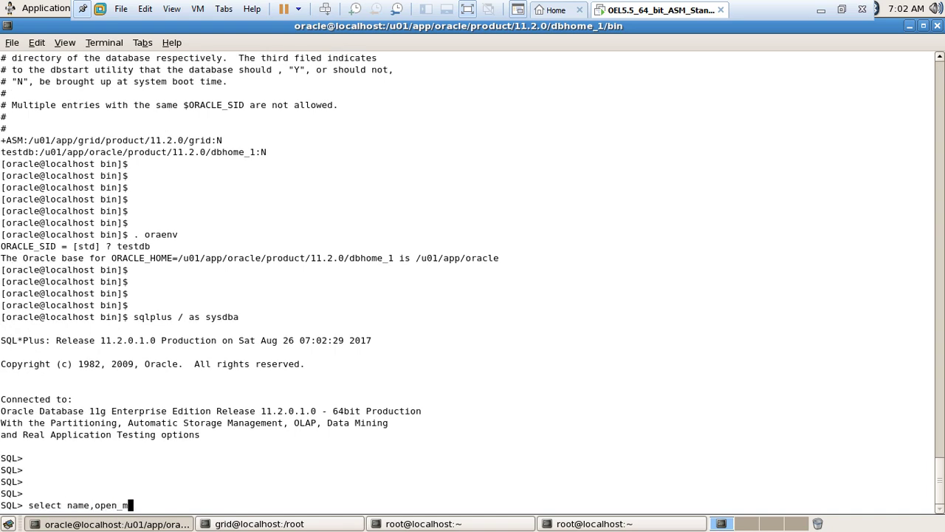
text(ode from v$database;)
key(Return)
key(Return)
key(Return)
key(Return)
key(Return)
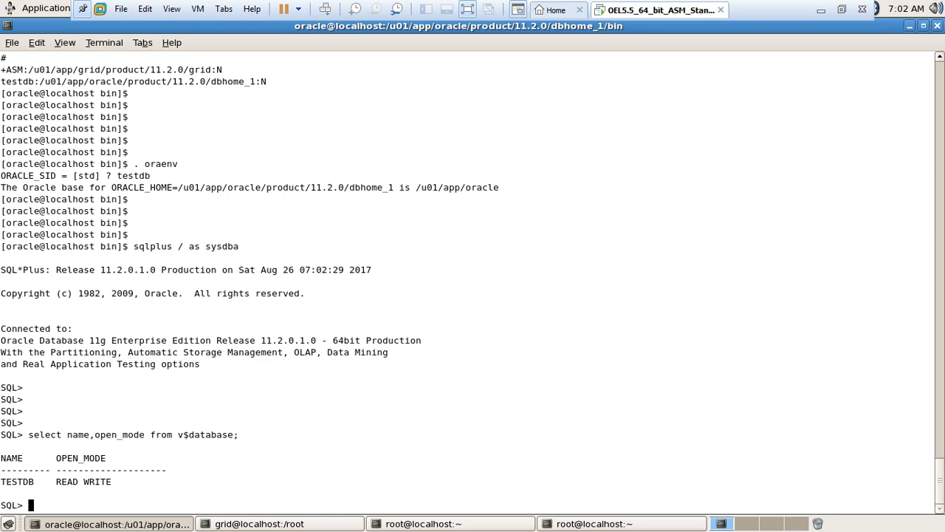
- Exit SQL*Plus and return to the oracle user's shell prompt
text(exit)
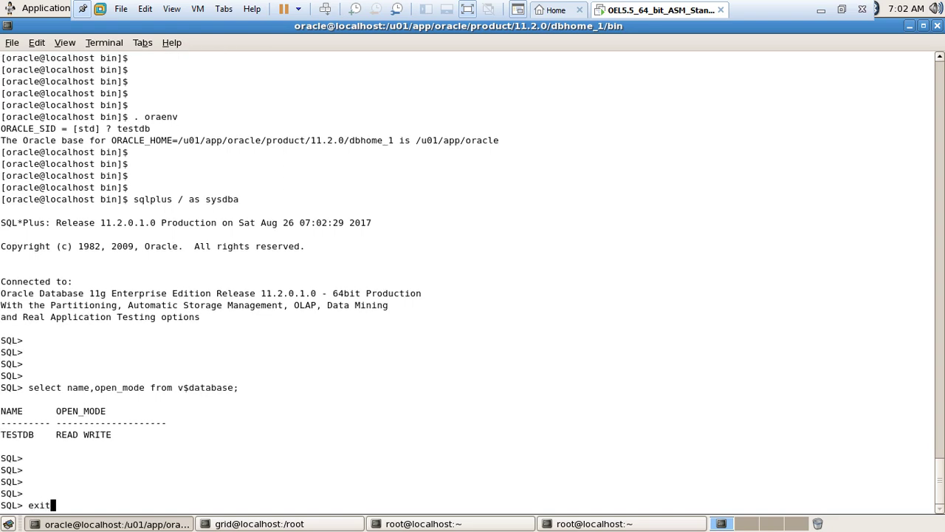
key(Return)
key(Return)
key(Return)
key(Return)
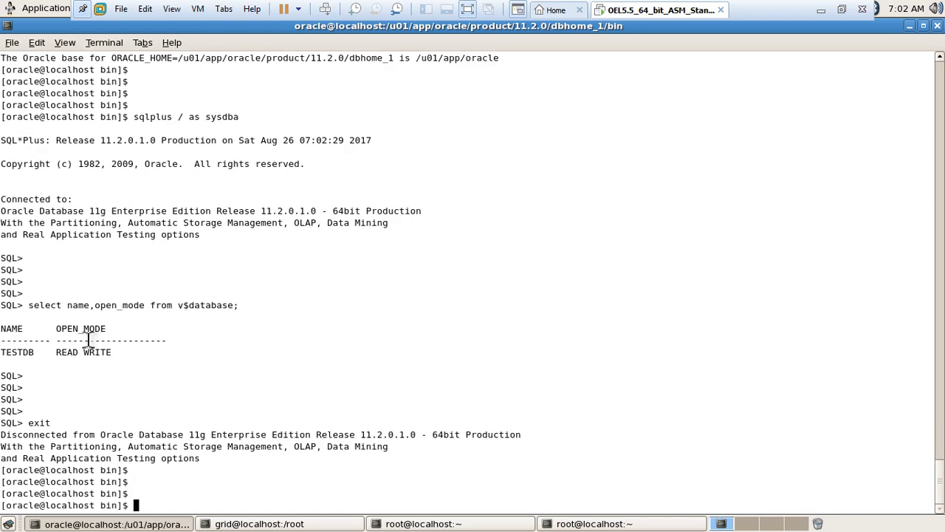
double_click(26, 352)
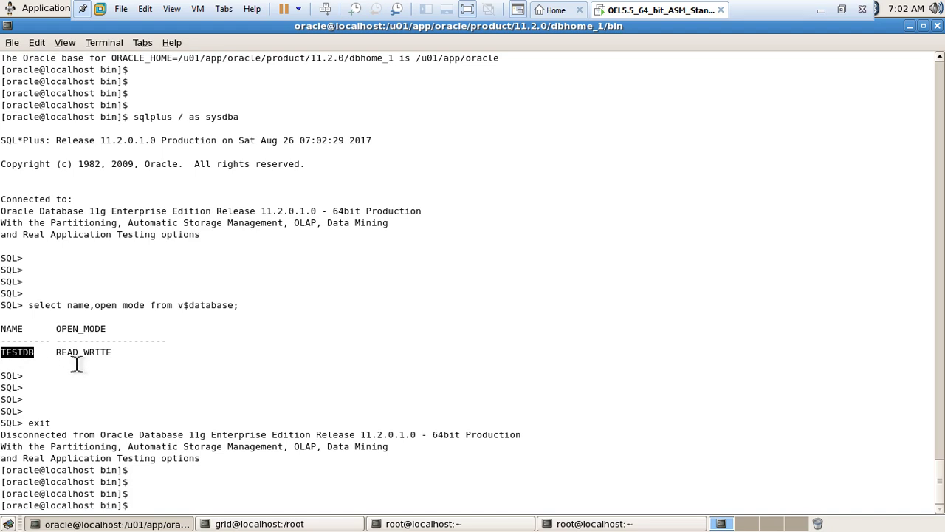
click(78, 360)
drag(59, 360, 137, 356)
click(140, 358)
click(820, 12)
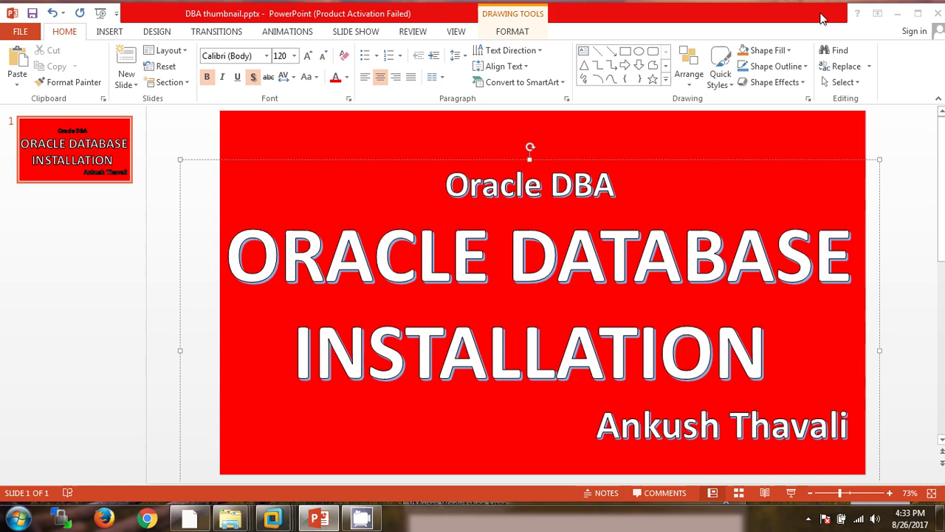